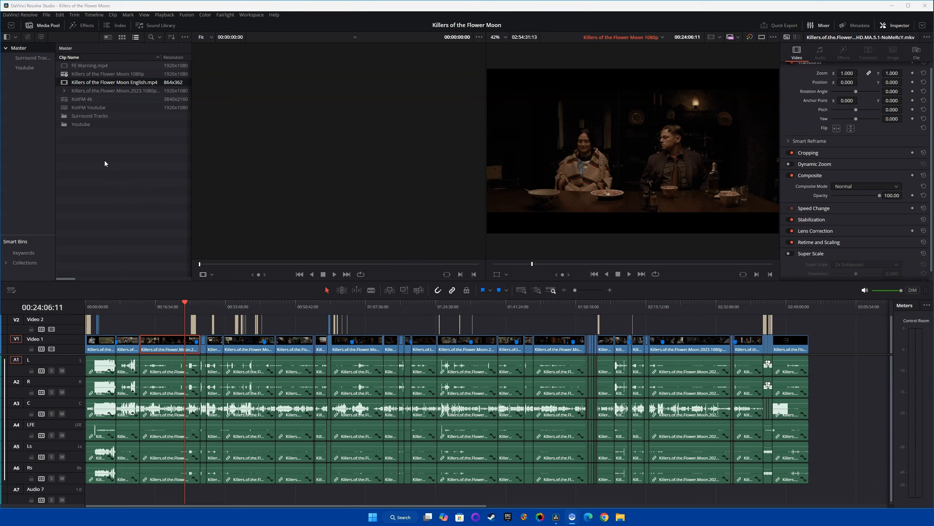
- Open the clip attributes of Killers of the Flower Moon English.mp4 and set Super Scale to 2x Enhanced
{"action": "right_click", "coordinate": [79, 82]}
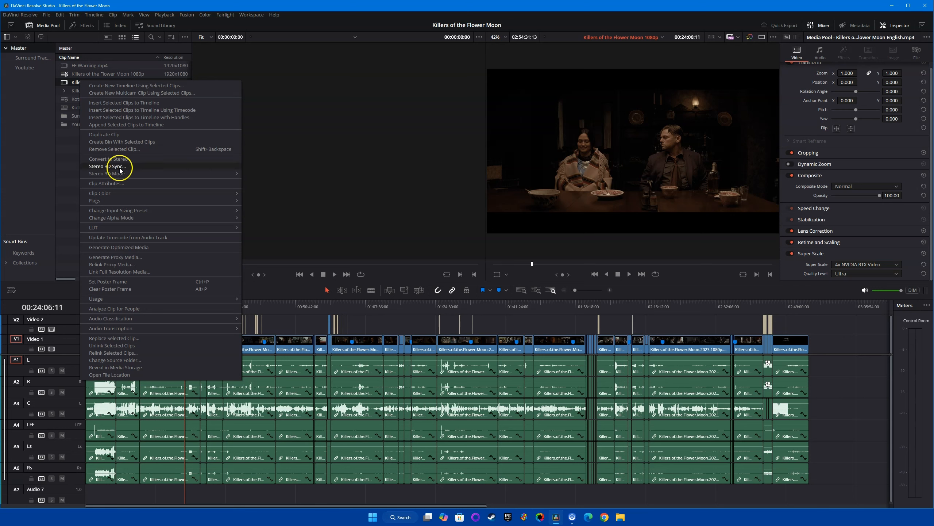
{"action": "left_click", "coordinate": [111, 184]}
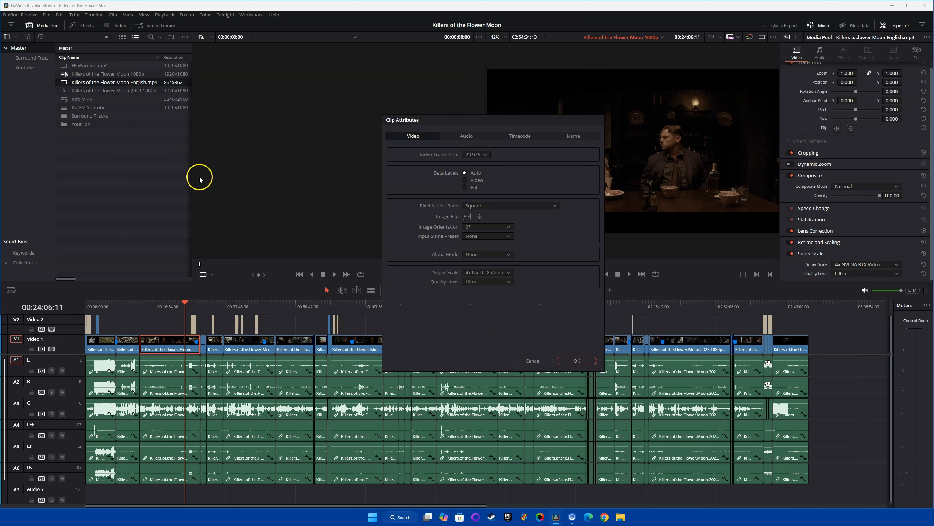
{"action": "left_click", "coordinate": [489, 272]}
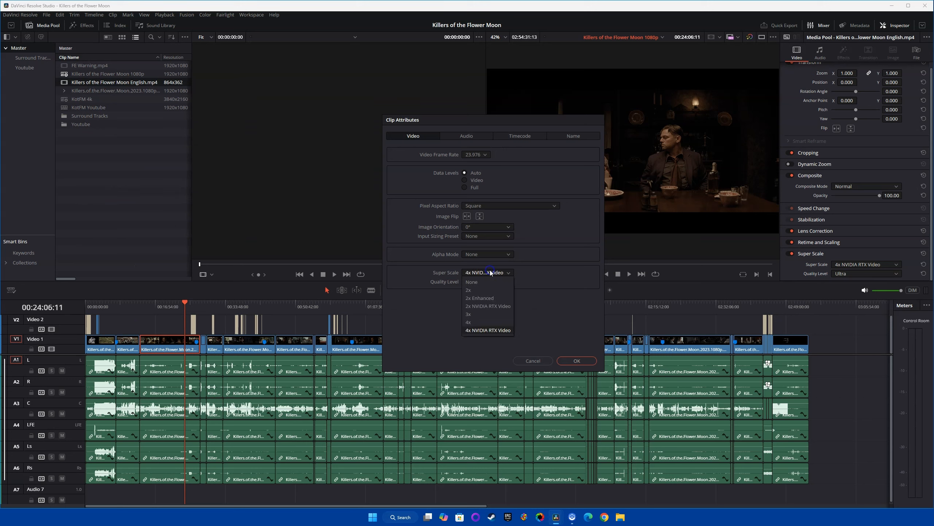
{"action": "left_click", "coordinate": [485, 298]}
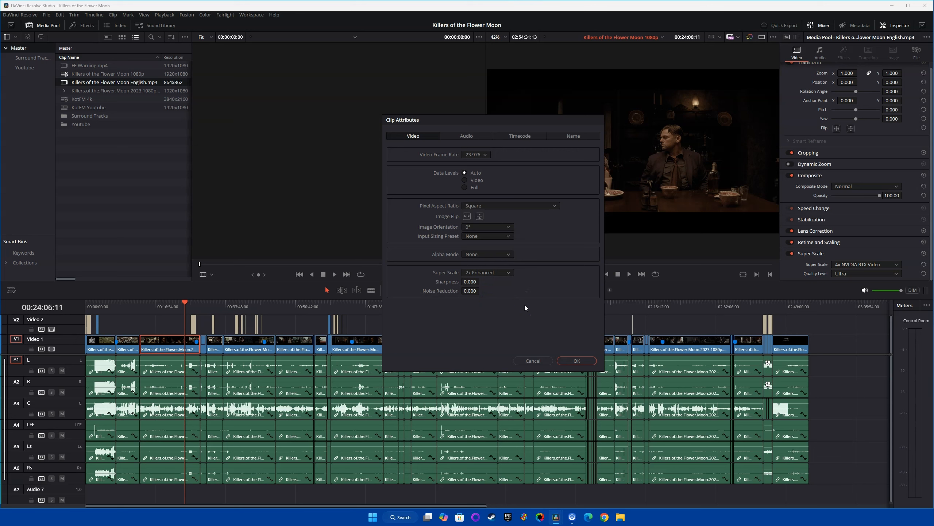
- Try the plain 2x Super Scale option, and return the setting to 2x Enhanced
{"action": "left_click", "coordinate": [495, 274]}
{"action": "left_click", "coordinate": [475, 272]}
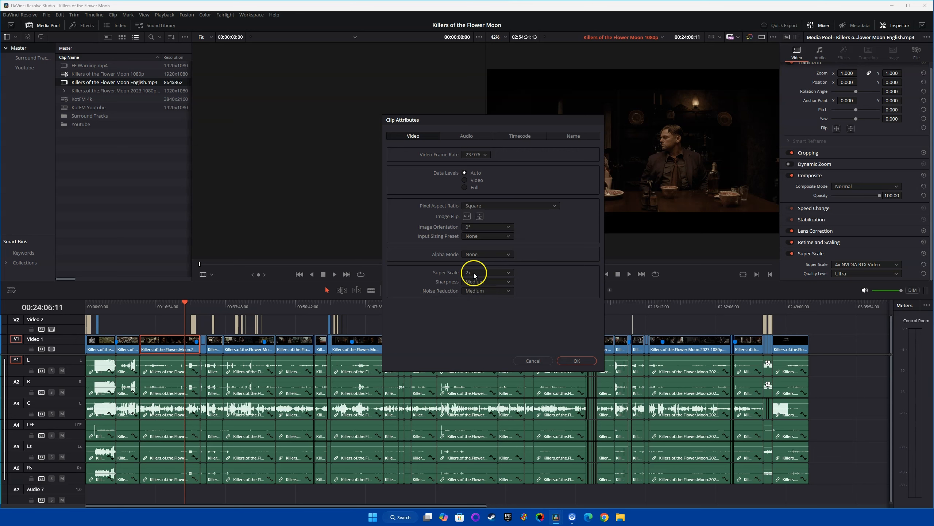
{"action": "left_click", "coordinate": [506, 271]}
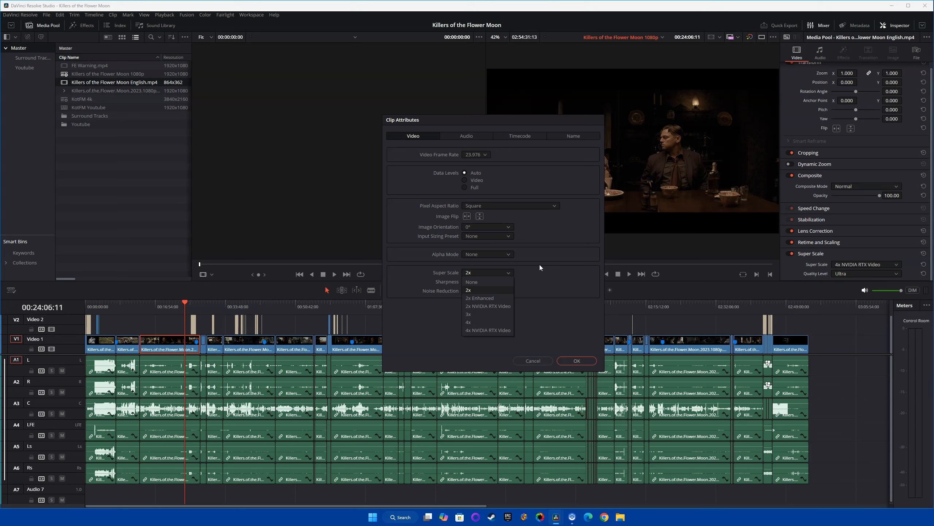
{"action": "left_click", "coordinate": [474, 296]}
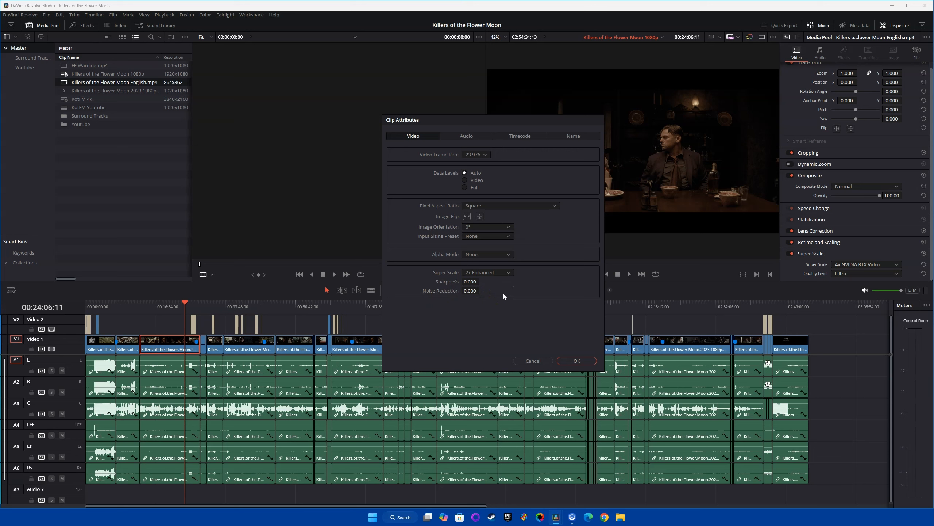
- Examine the Super Scale choices and the sharpness and noise reduction settings offered with 2x Enhanced
{"action": "left_click", "coordinate": [488, 280]}
{"action": "left_click", "coordinate": [465, 298]}
{"action": "left_click", "coordinate": [494, 295]}
{"action": "left_click", "coordinate": [508, 273]}
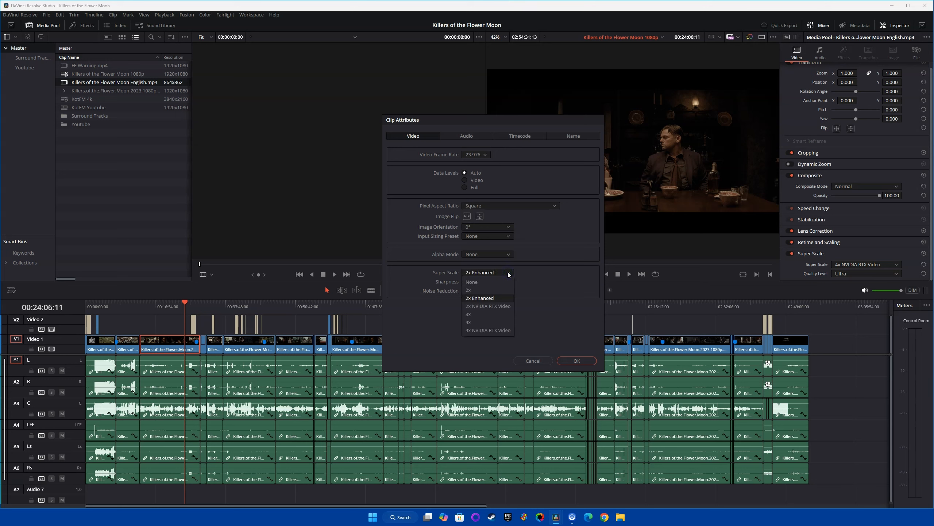
{"action": "left_click", "coordinate": [508, 273]}
{"action": "left_click", "coordinate": [509, 273]}
{"action": "left_click", "coordinate": [508, 274]}
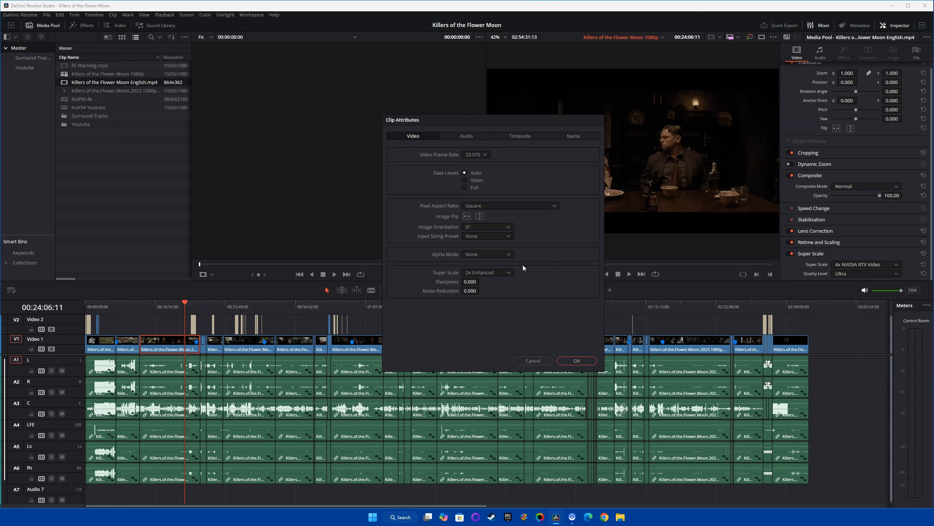
- Try Super Scale at 4x NVIDIA RTX Video and at 2x NVIDIA RTX Video for the clip
{"action": "left_click", "coordinate": [497, 272]}
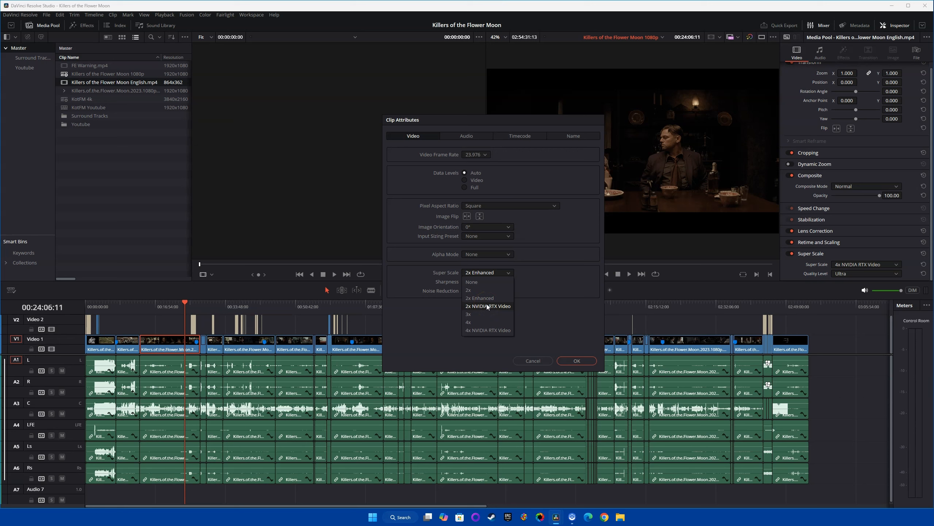
{"action": "left_click", "coordinate": [487, 331]}
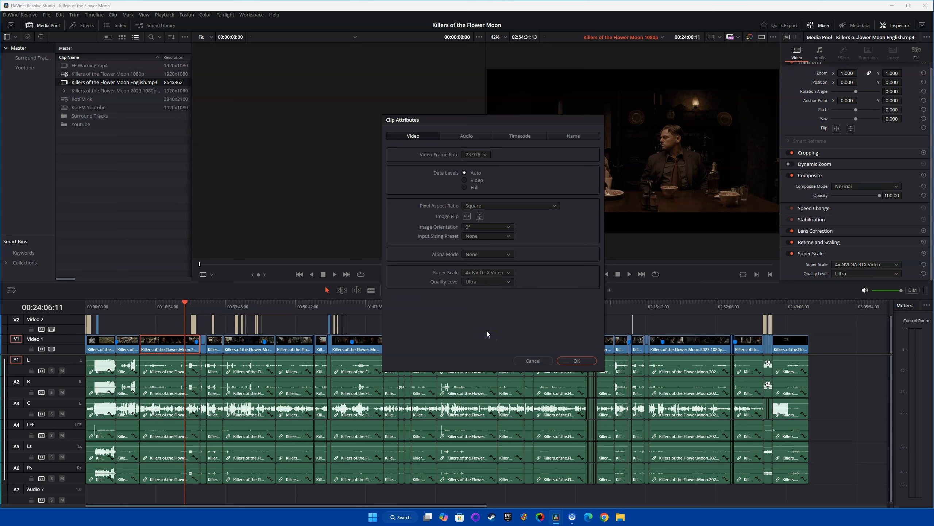
{"action": "left_click", "coordinate": [493, 276]}
{"action": "left_click", "coordinate": [488, 306]}
- Set the clip's Super Scale to 4x NVIDIA RTX Video with Ultra quality, apply the attributes and deselect the clip
{"action": "left_click", "coordinate": [492, 272]}
{"action": "left_click", "coordinate": [488, 331]}
{"action": "left_click", "coordinate": [494, 282]}
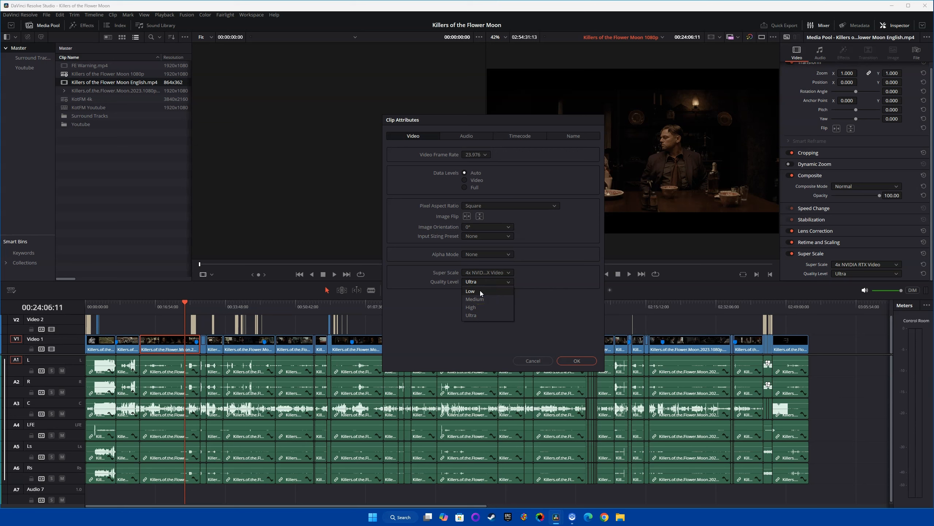
{"action": "left_click", "coordinate": [484, 315]}
{"action": "left_click", "coordinate": [577, 360]}
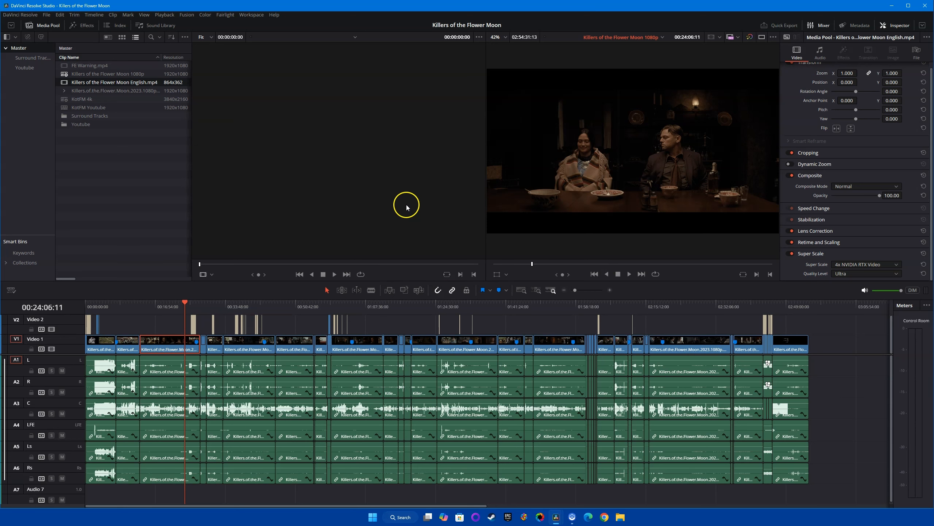
{"action": "left_click", "coordinate": [162, 192]}
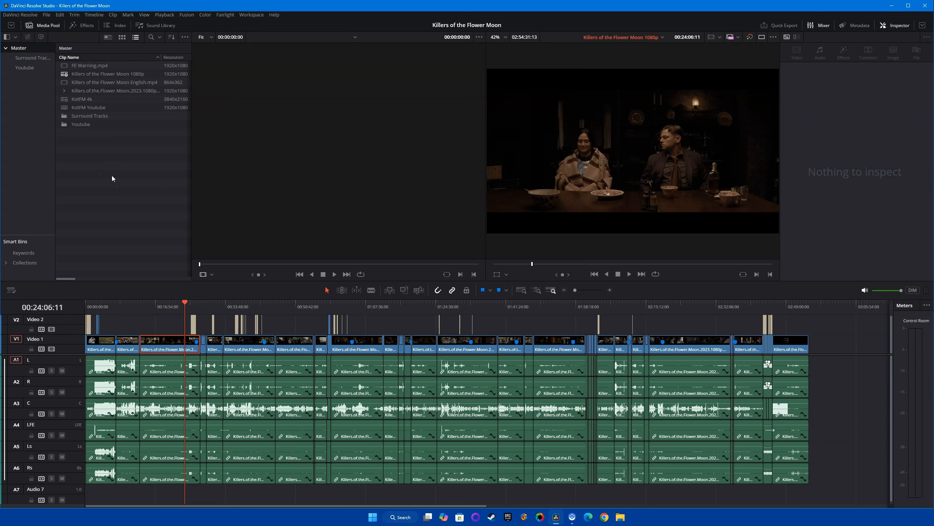
- Go to the Deliver page, set the export format to QuickTime and look through its codecs
{"action": "key", "text": "shift+8"}
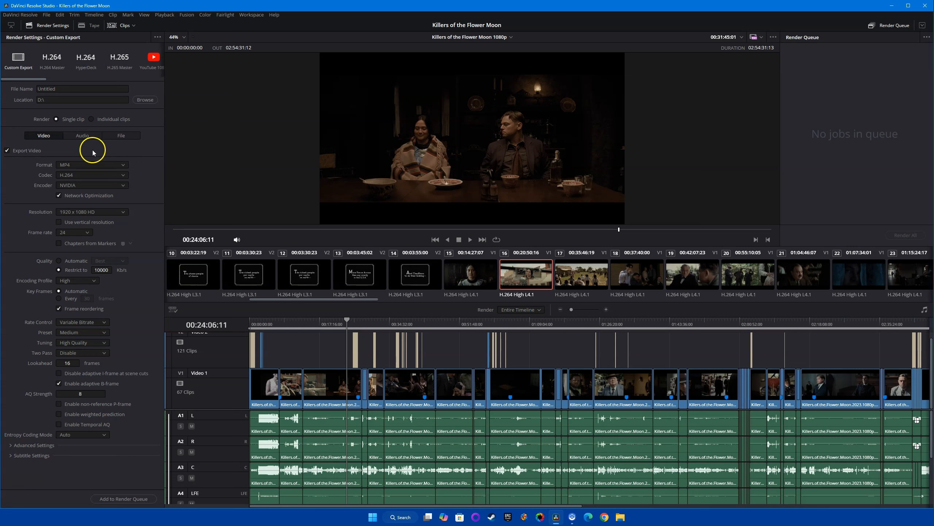
{"action": "left_click", "coordinate": [113, 165]}
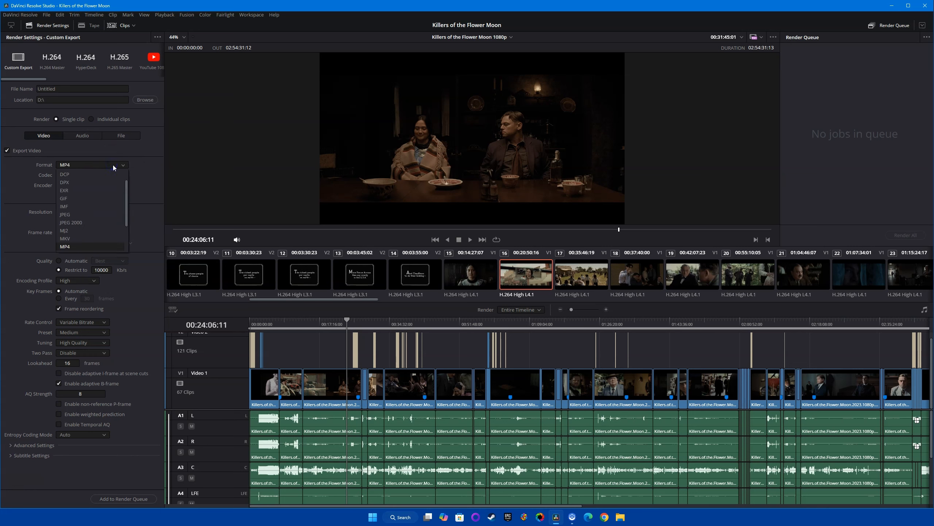
{"action": "scroll", "coordinate": [75, 217], "scroll_direction": "down", "scroll_amount": 3}
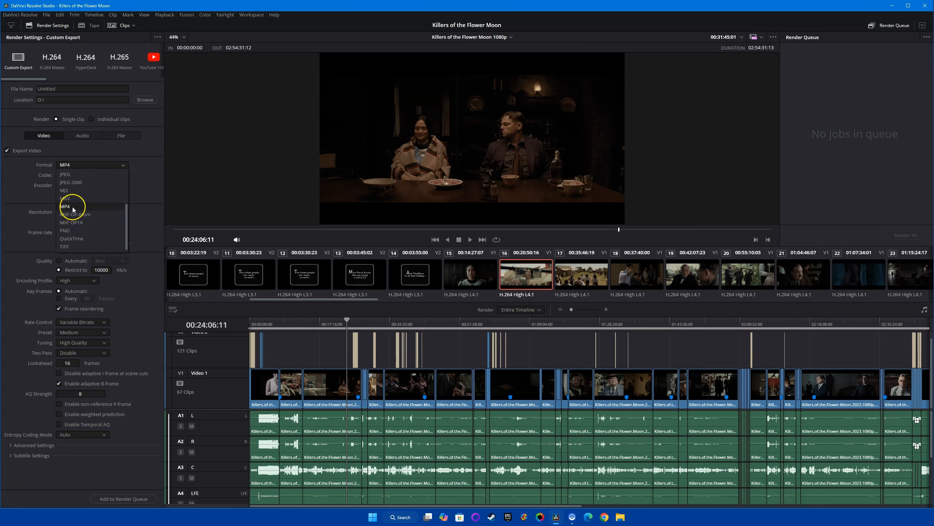
{"action": "left_click", "coordinate": [81, 239]}
{"action": "left_click", "coordinate": [119, 176]}
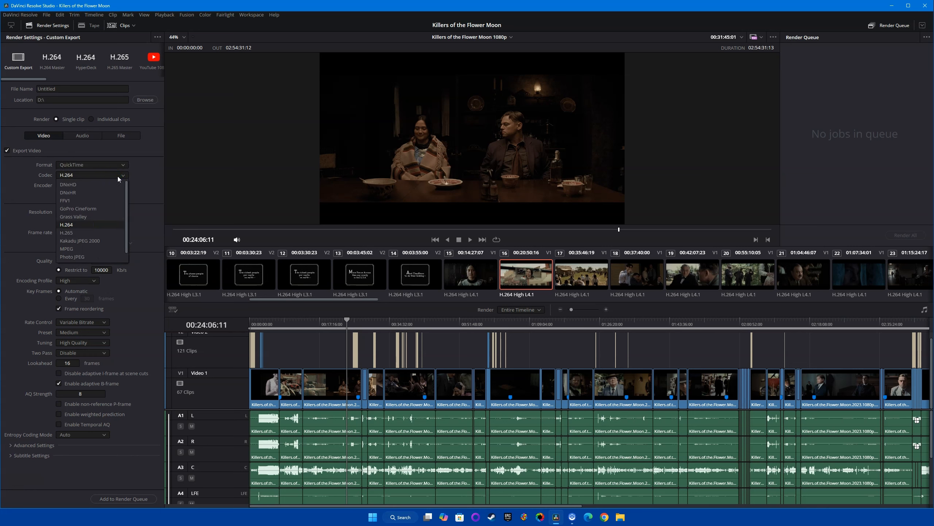
{"action": "left_click", "coordinate": [117, 176]}
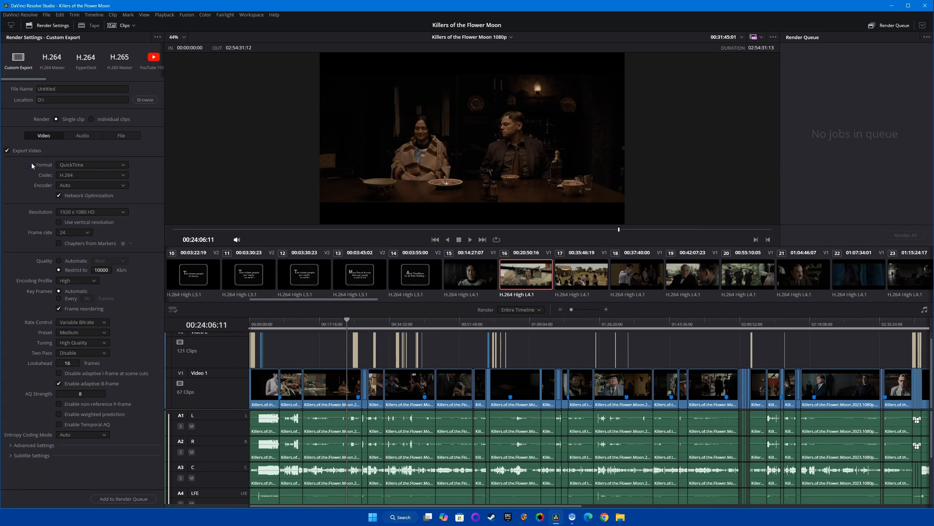
- Set the export format to MP4
{"action": "left_click", "coordinate": [80, 164]}
{"action": "left_click", "coordinate": [84, 207]}
{"action": "left_click", "coordinate": [79, 166]}
{"action": "left_click", "coordinate": [79, 166]}
- Set the export format to MKV and look at the codecs it offers
{"action": "left_click", "coordinate": [79, 166]}
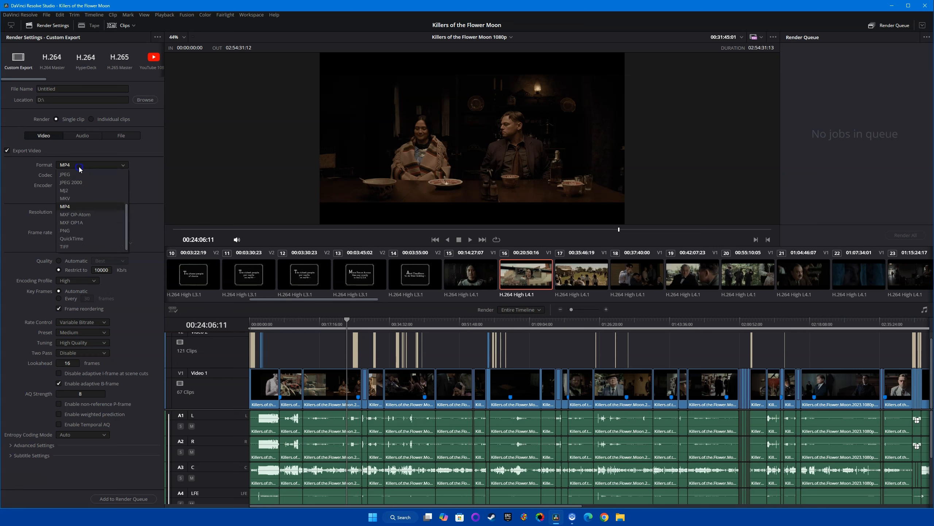
{"action": "left_click", "coordinate": [73, 199]}
{"action": "left_click", "coordinate": [75, 176]}
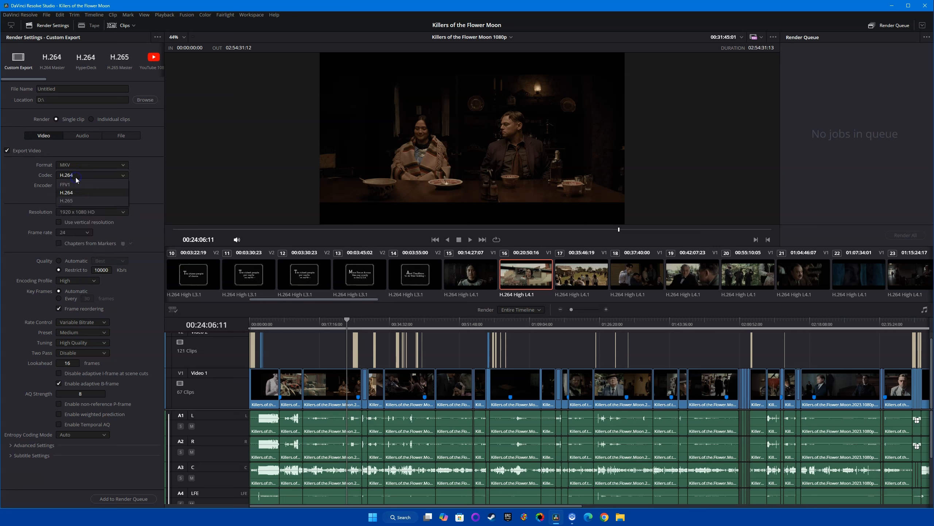
{"action": "left_click", "coordinate": [79, 173]}
- Set the export format to AVI
{"action": "left_click", "coordinate": [81, 164]}
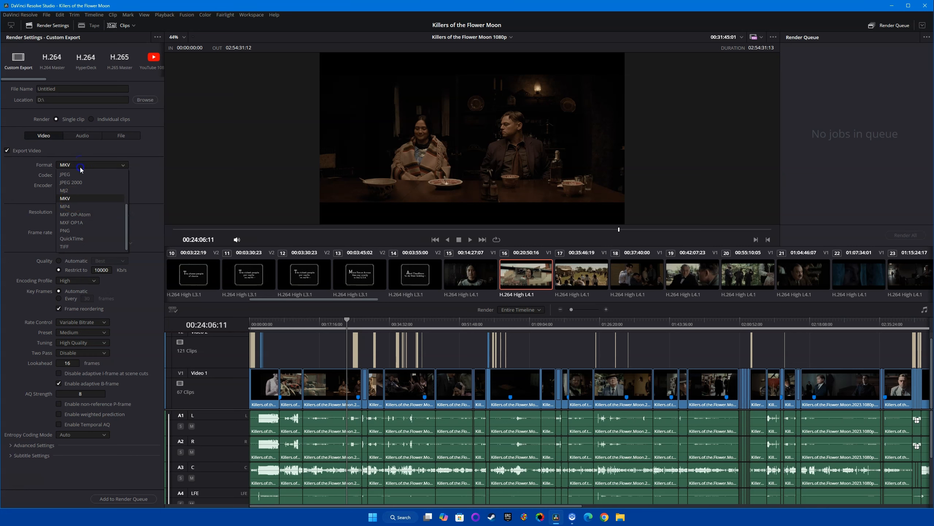
{"action": "scroll", "coordinate": [87, 205], "scroll_direction": "up", "scroll_amount": 3}
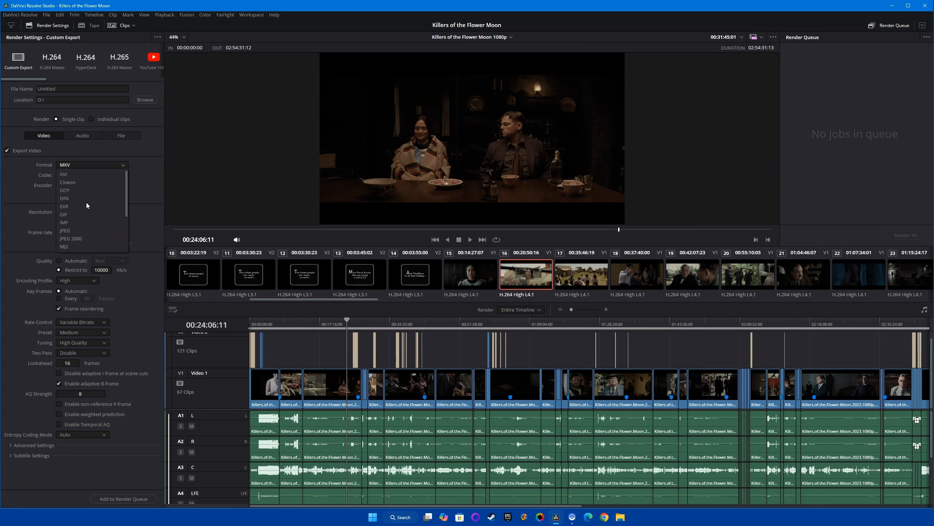
{"action": "left_click", "coordinate": [63, 176]}
{"action": "left_click", "coordinate": [63, 176]}
{"action": "left_click", "coordinate": [63, 175]}
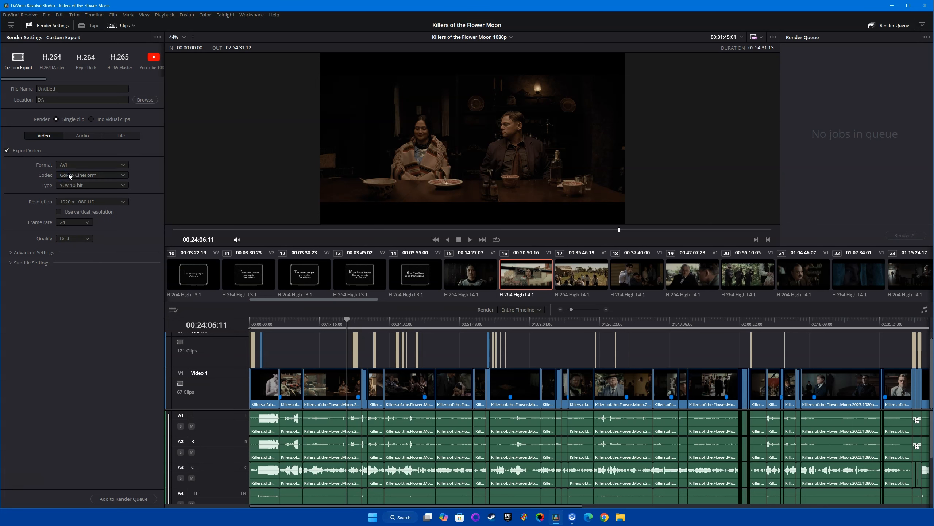
- Set the export format from AVI to QuickTime
{"action": "left_click", "coordinate": [75, 164]}
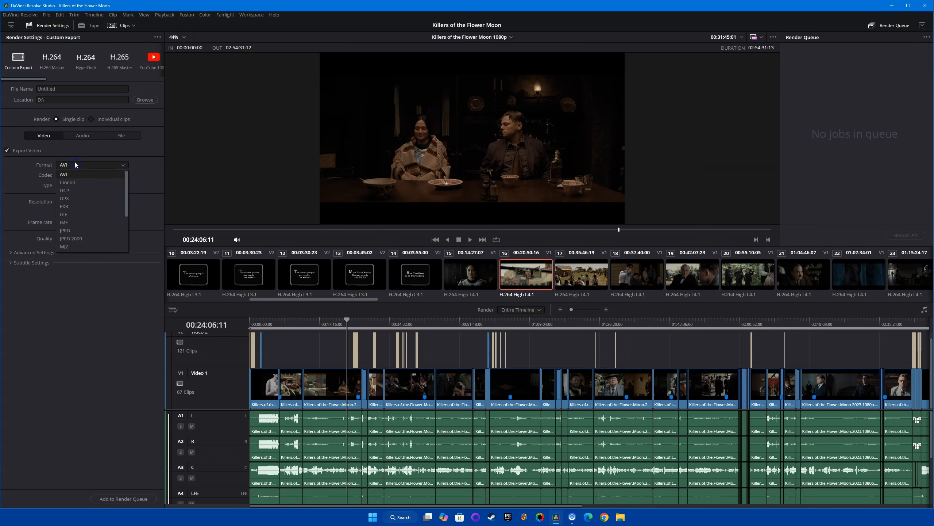
{"action": "scroll", "coordinate": [83, 203], "scroll_direction": "down", "scroll_amount": 3}
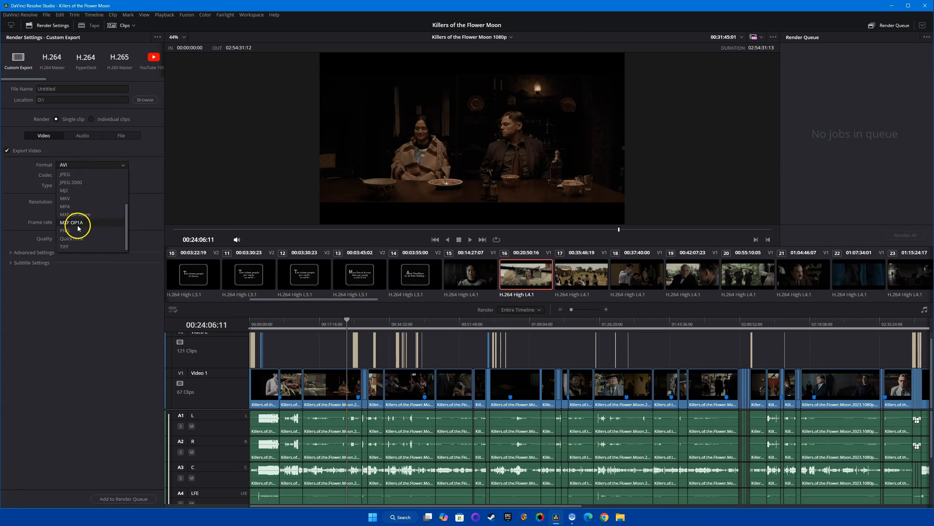
{"action": "left_click", "coordinate": [72, 238]}
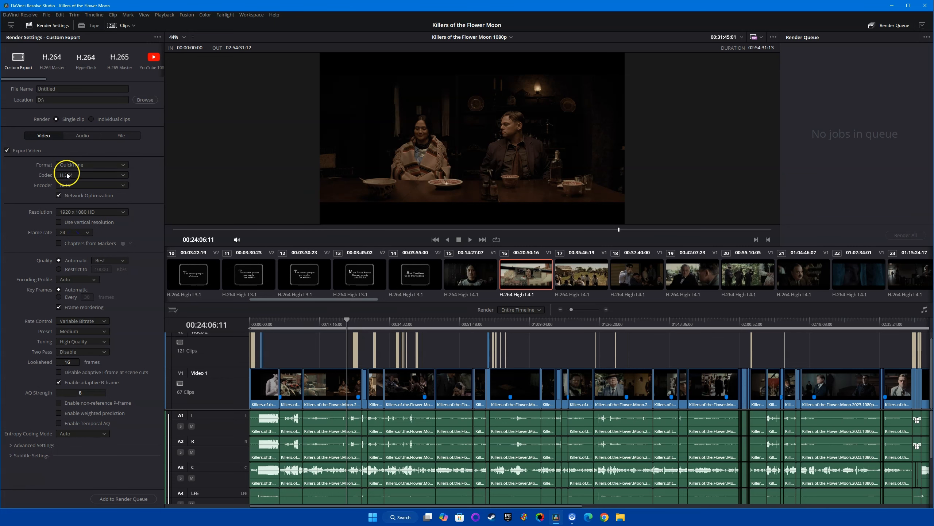
- Examine the full list of codecs available for QuickTime export, keeping H.264 selected
{"action": "left_click", "coordinate": [80, 175]}
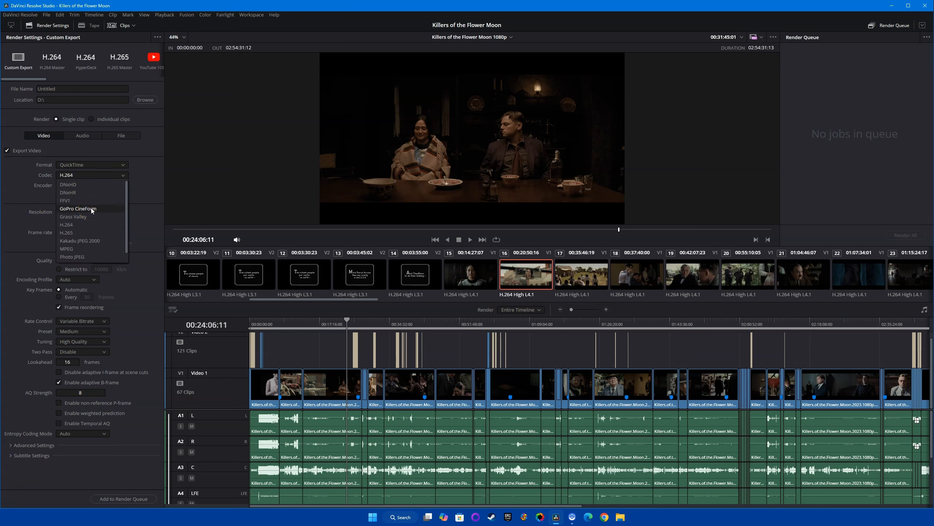
{"action": "scroll", "coordinate": [91, 209], "scroll_direction": "down", "scroll_amount": 1}
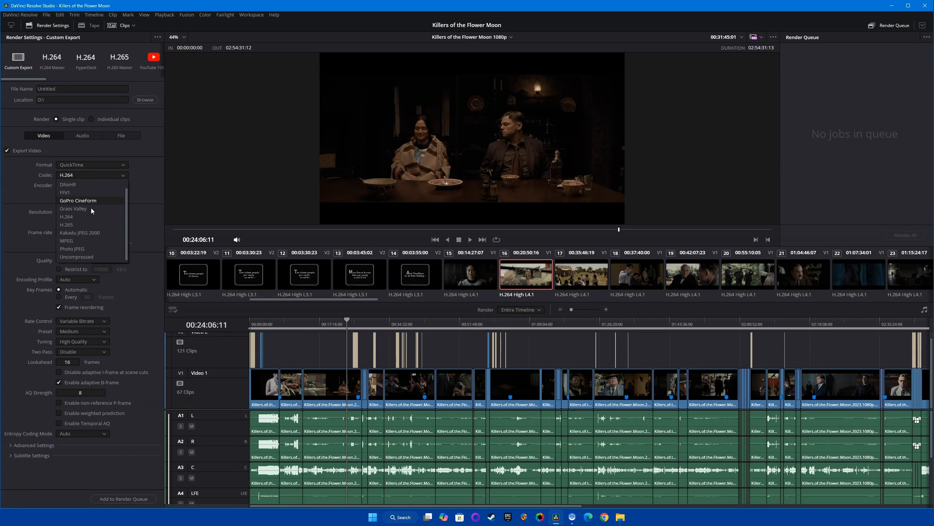
{"action": "left_click", "coordinate": [75, 203]}
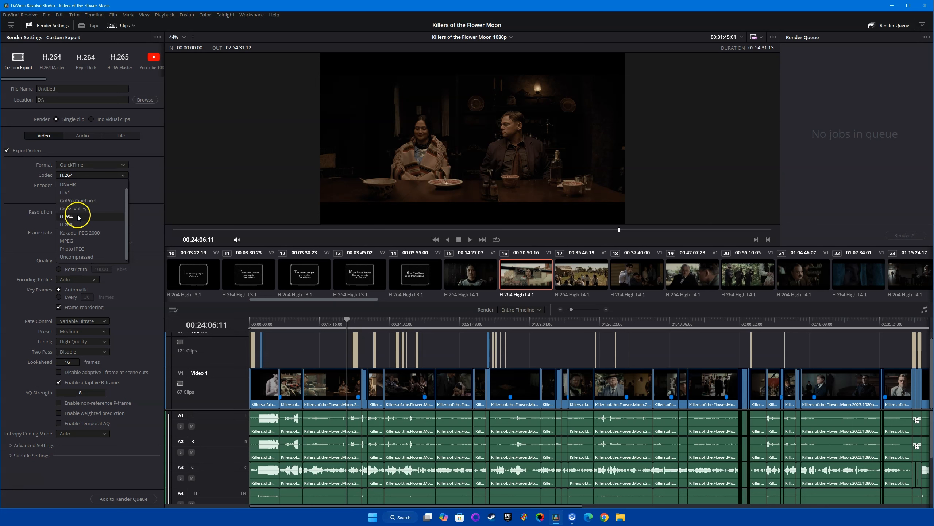
{"action": "scroll", "coordinate": [77, 211], "scroll_direction": "up", "scroll_amount": 1}
{"action": "scroll", "coordinate": [78, 211], "scroll_direction": "down", "scroll_amount": 1}
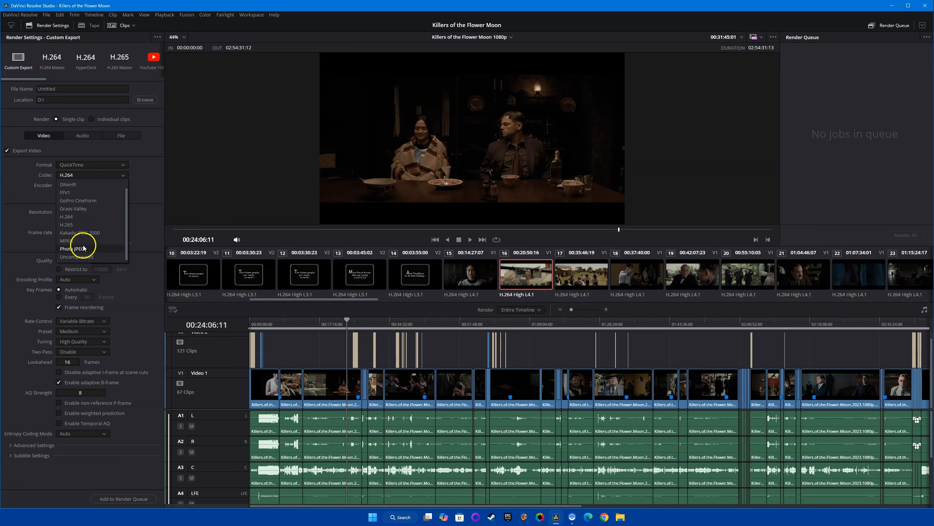
{"action": "scroll", "coordinate": [74, 201], "scroll_direction": "up", "scroll_amount": 1}
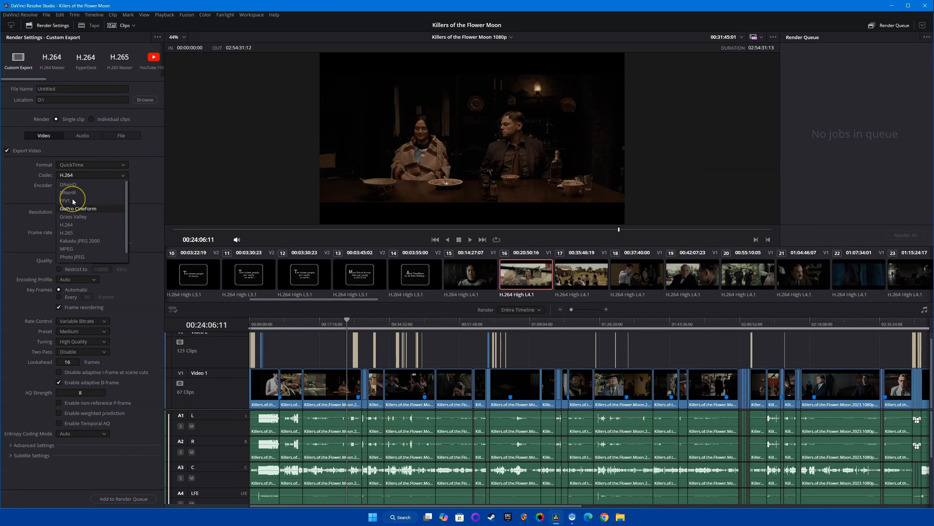
{"action": "left_click", "coordinate": [32, 182]}
{"action": "left_click", "coordinate": [67, 177]}
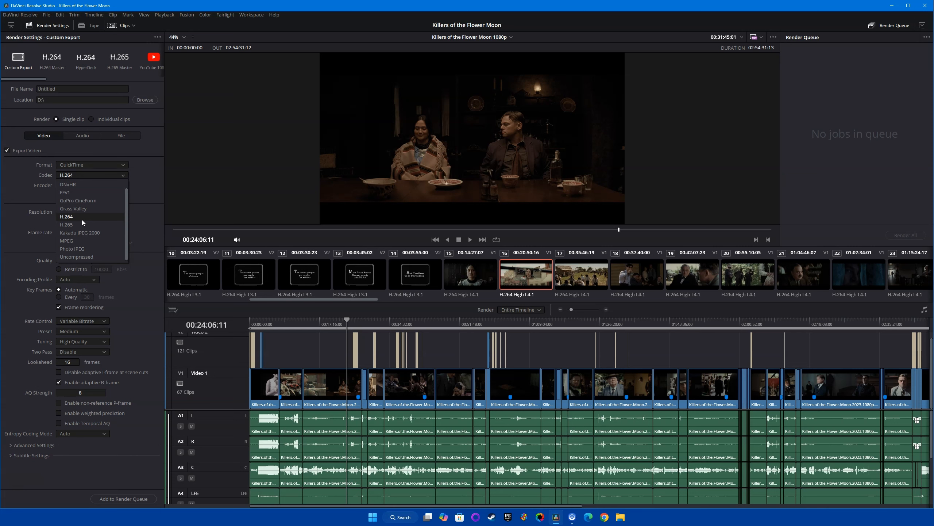
{"action": "left_click", "coordinate": [136, 203]}
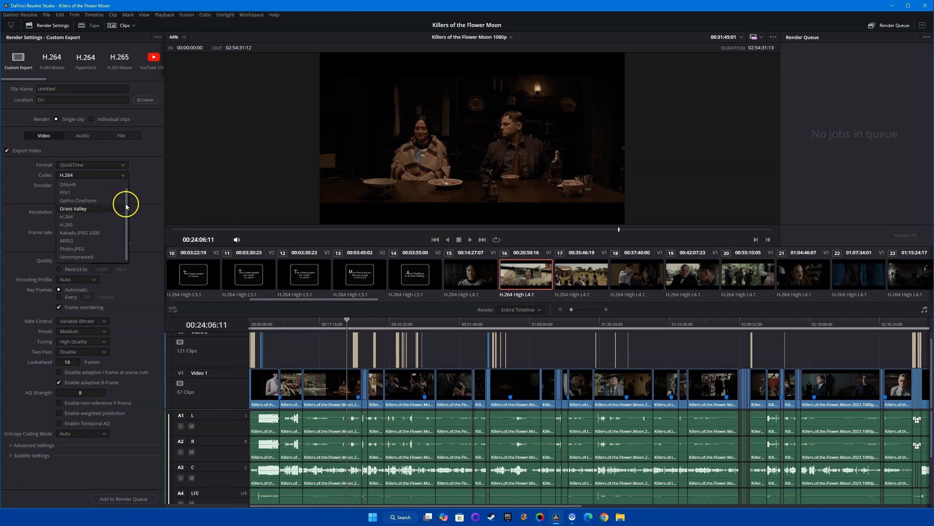
{"action": "left_click", "coordinate": [241, 318]}
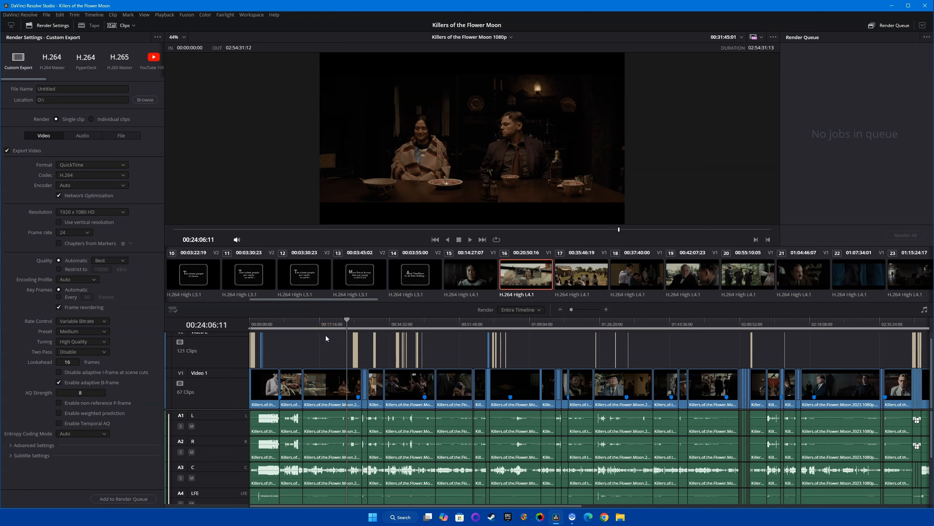
- Set the QuickTime export codec to DNxHR and look through its available types
{"action": "left_click", "coordinate": [326, 374]}
{"action": "left_click", "coordinate": [112, 175]}
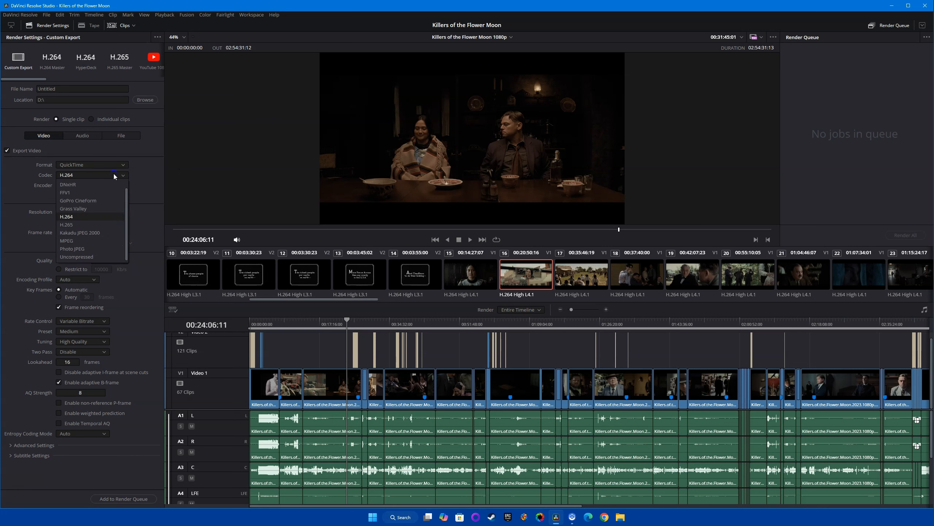
{"action": "left_click", "coordinate": [152, 177]}
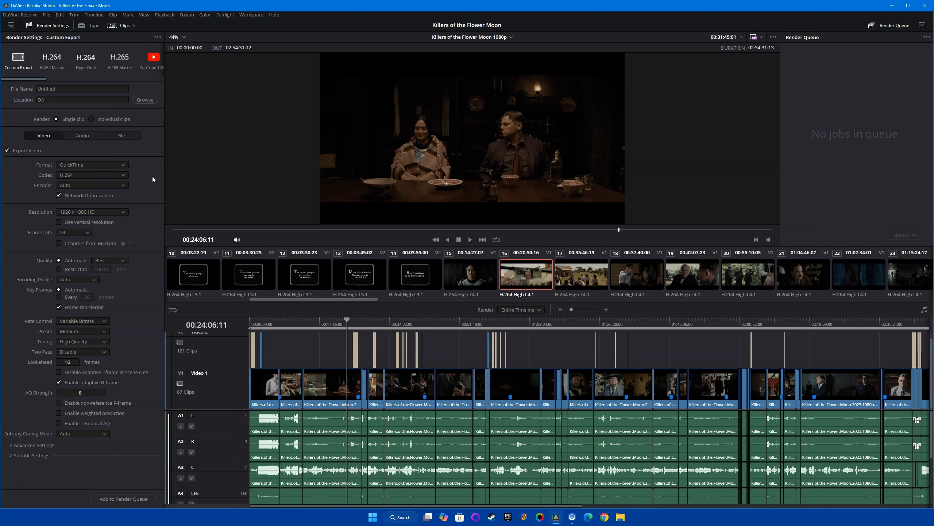
{"action": "left_click", "coordinate": [108, 175]}
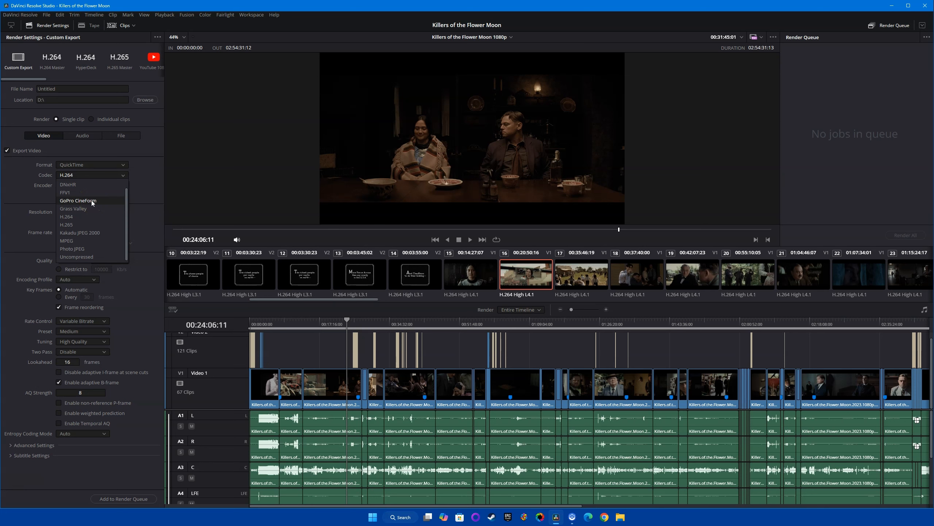
{"action": "scroll", "coordinate": [91, 201], "scroll_direction": "up", "scroll_amount": 1}
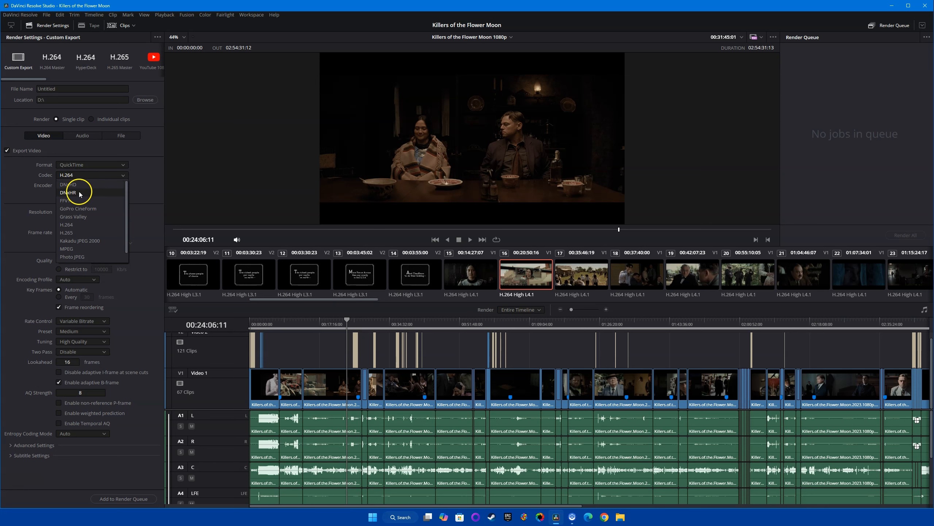
{"action": "left_click", "coordinate": [81, 192]}
{"action": "left_click", "coordinate": [82, 184]}
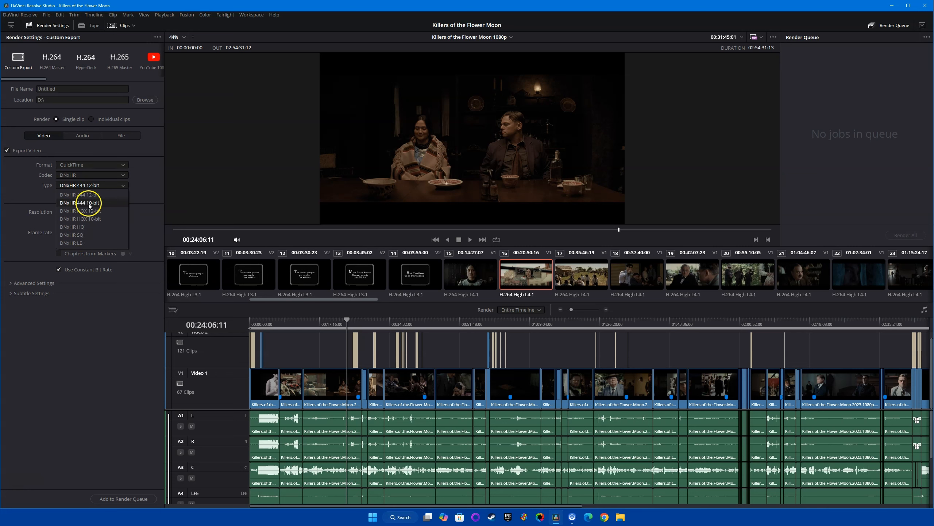
{"action": "left_click", "coordinate": [133, 177]}
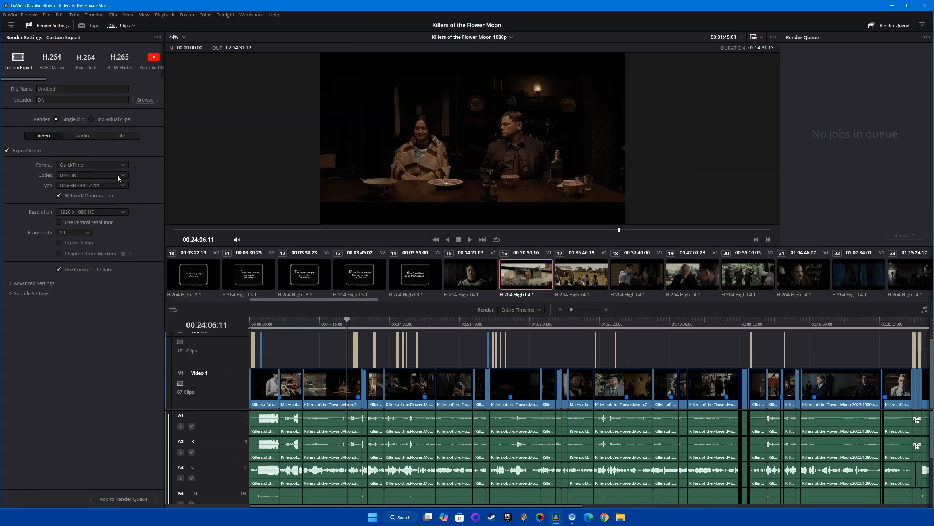
- Set the export codec to GoPro CineForm and check its type and quality options, keeping YUV 10-bit and Best
{"action": "left_click", "coordinate": [118, 175]}
{"action": "left_click", "coordinate": [94, 209]}
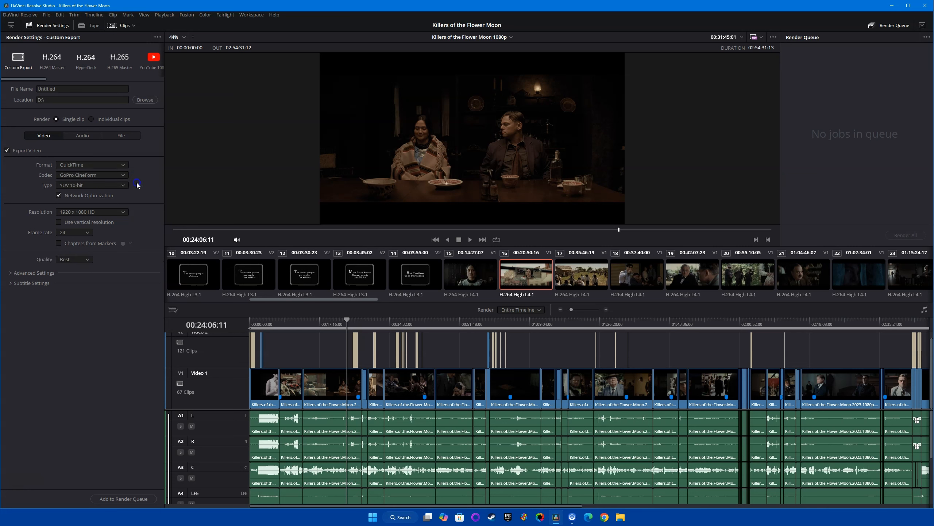
{"action": "left_click", "coordinate": [115, 185]}
{"action": "left_click", "coordinate": [116, 185]}
{"action": "left_click", "coordinate": [85, 259]}
{"action": "left_click", "coordinate": [84, 261]}
- Disable bypassing re-encode when possible in the advanced video export settings
{"action": "left_click", "coordinate": [40, 273]}
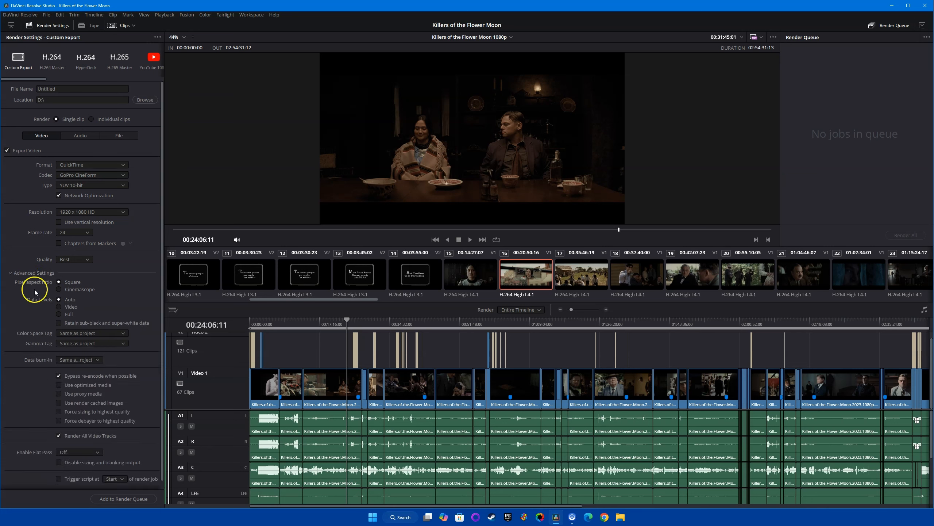
{"action": "left_click", "coordinate": [58, 375]}
{"action": "scroll", "coordinate": [33, 382], "scroll_direction": "down", "scroll_amount": 1}
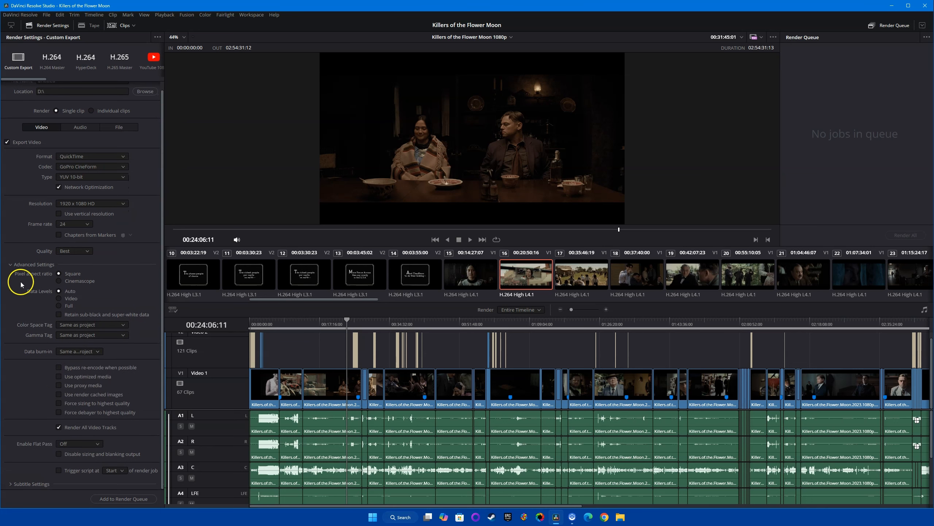
{"action": "left_click", "coordinate": [25, 264]}
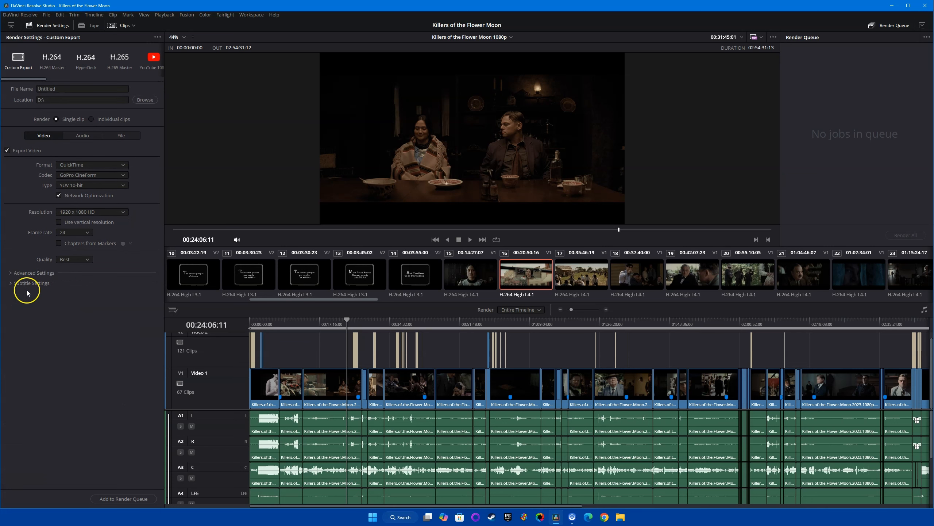
- Set the audio export codec to AAC and look at the alternative audio codecs
{"action": "left_click", "coordinate": [88, 136]}
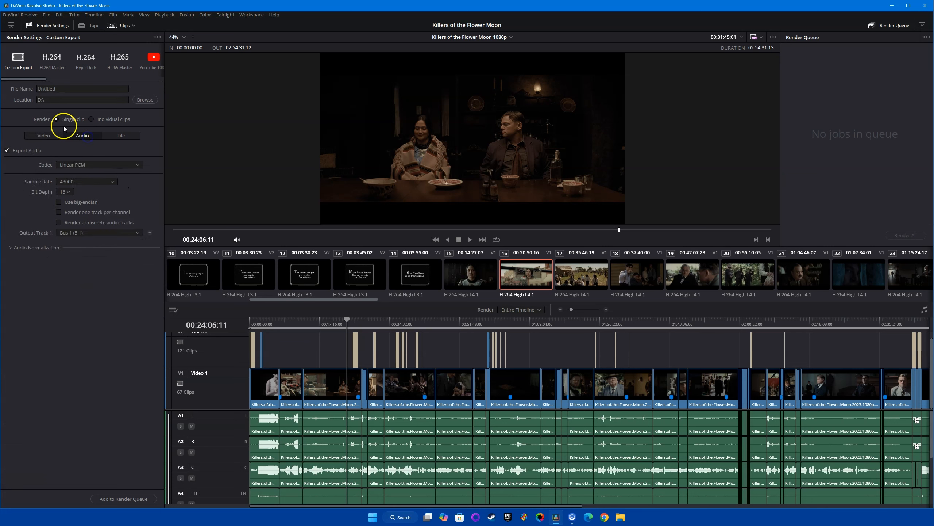
{"action": "left_click", "coordinate": [7, 151]}
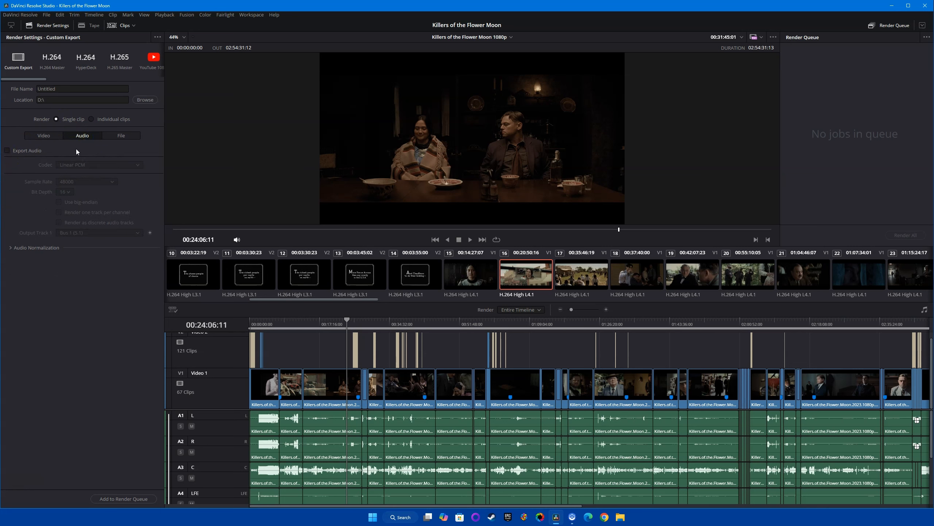
{"action": "left_click", "coordinate": [26, 150]}
{"action": "left_click", "coordinate": [66, 165]}
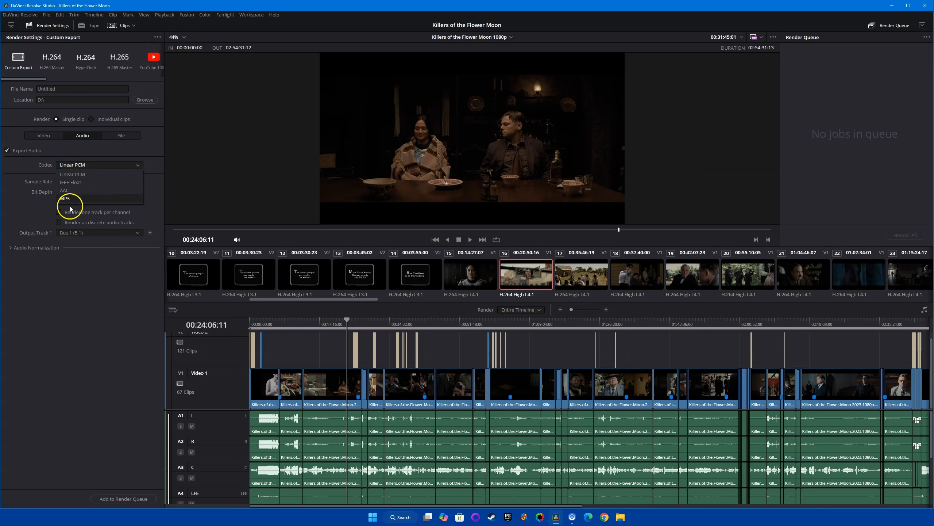
{"action": "left_click", "coordinate": [67, 190]}
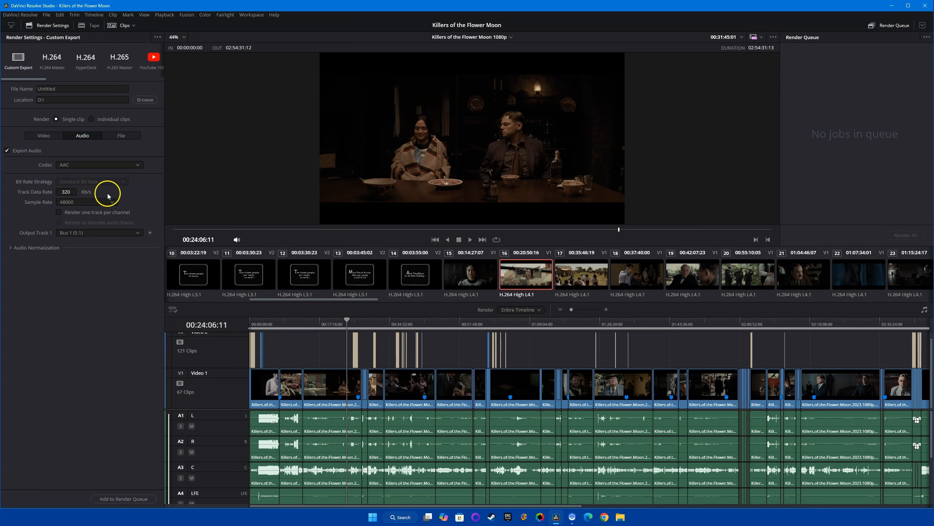
{"action": "left_click", "coordinate": [91, 165]}
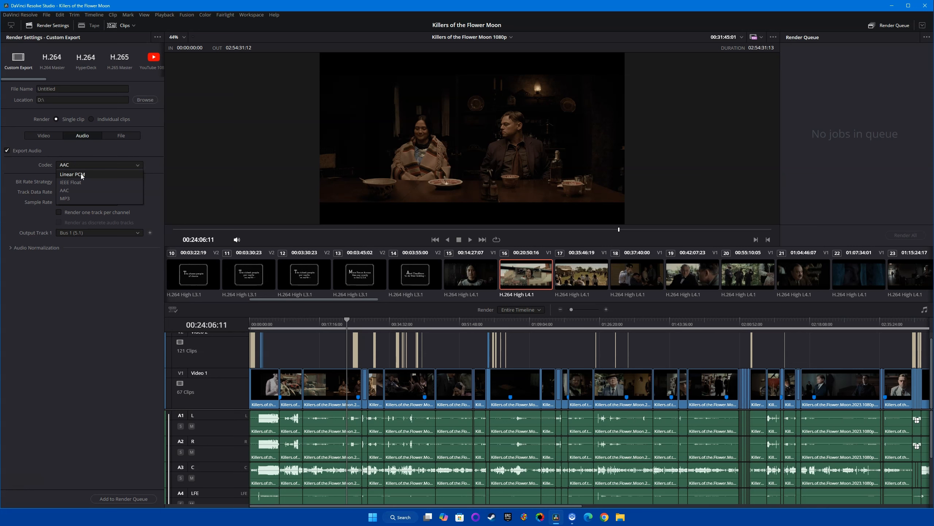
- Turn off audio export and return to the video export settings
{"action": "left_click", "coordinate": [7, 150]}
{"action": "left_click", "coordinate": [84, 153]}
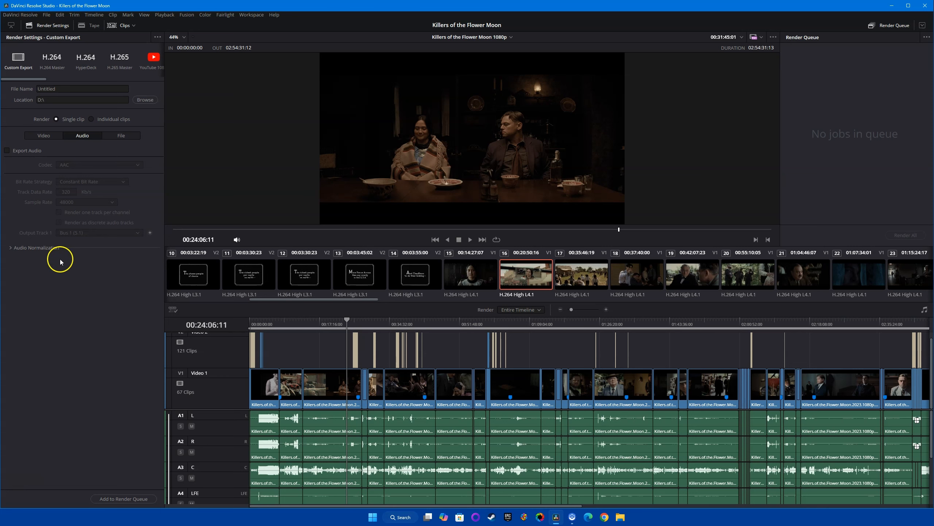
{"action": "left_click", "coordinate": [44, 137]}
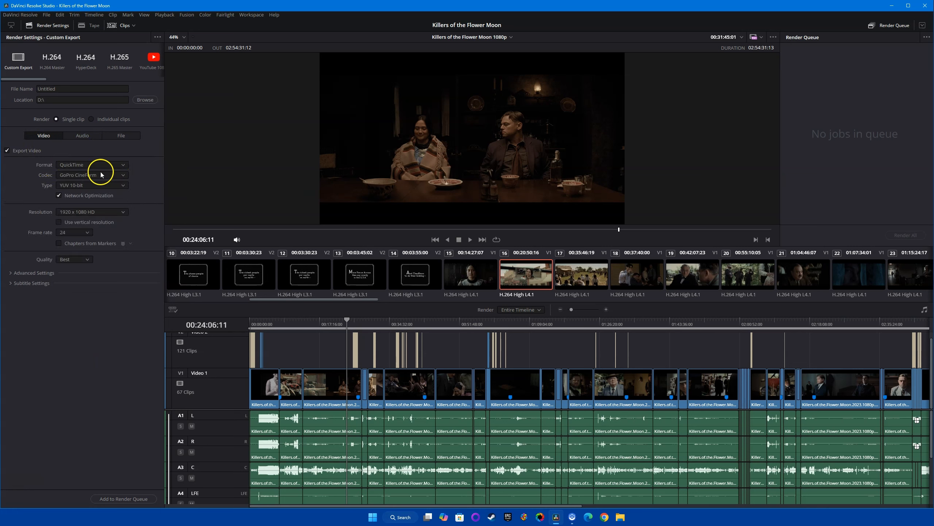
- Try DNxHR as the video codec and look at its types and the available export formats
{"action": "left_click", "coordinate": [123, 176]}
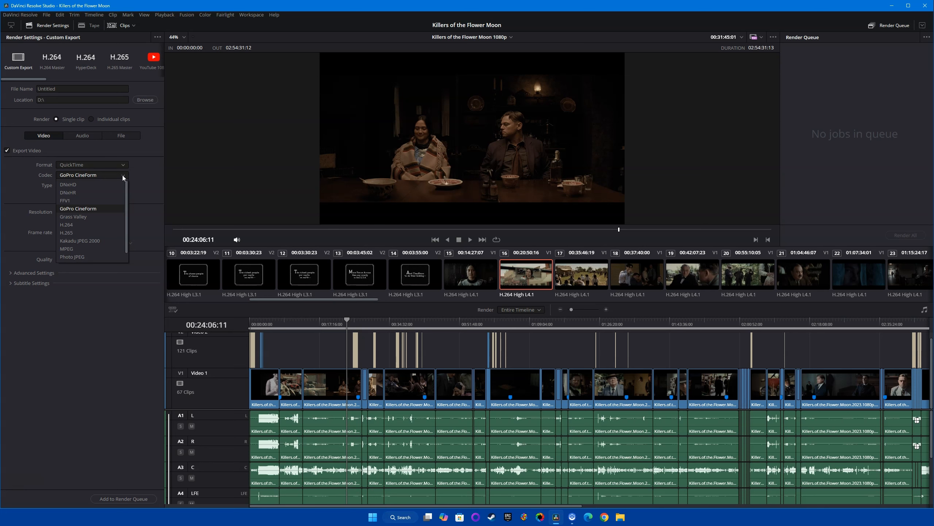
{"action": "left_click", "coordinate": [88, 192]}
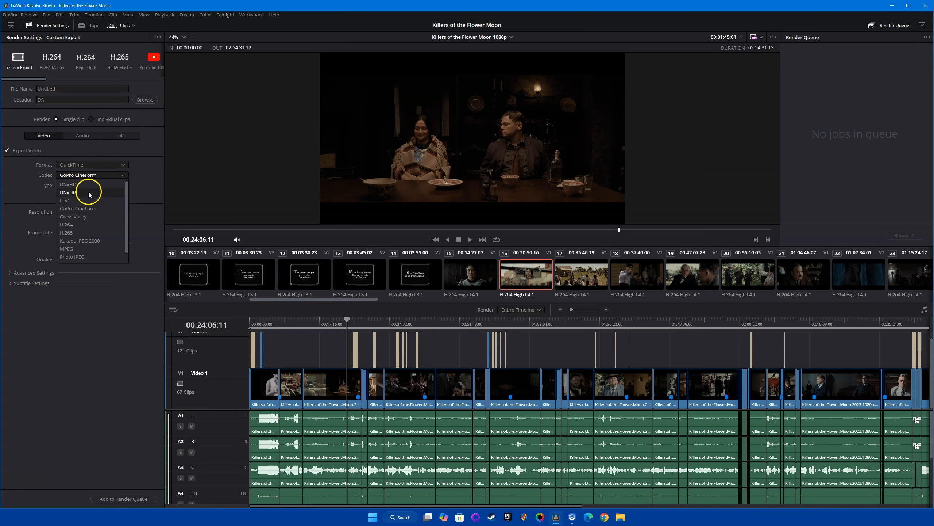
{"action": "left_click", "coordinate": [114, 187]}
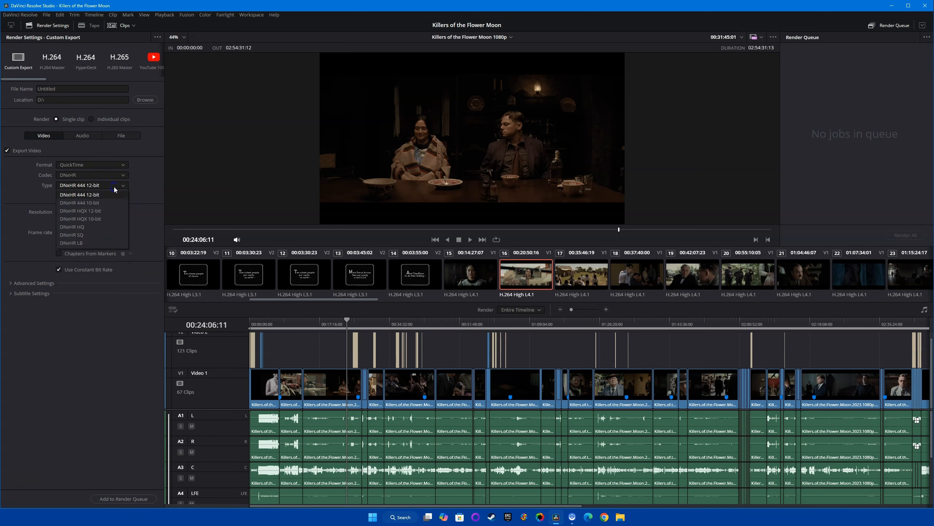
{"action": "left_click", "coordinate": [112, 165]}
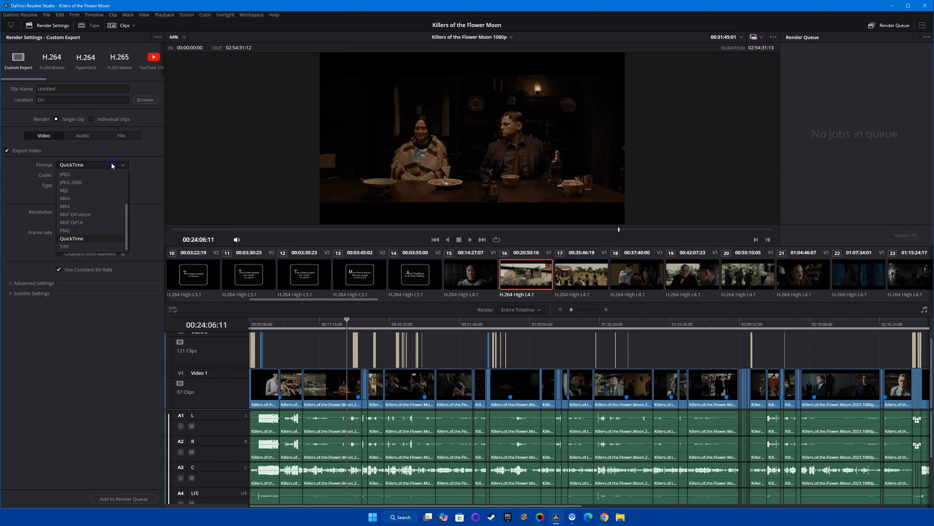
{"action": "left_click", "coordinate": [158, 163]}
- Set the video codec to GoPro CineForm with network optimization off, and render the timeline through the render queue
{"action": "left_click", "coordinate": [123, 175]}
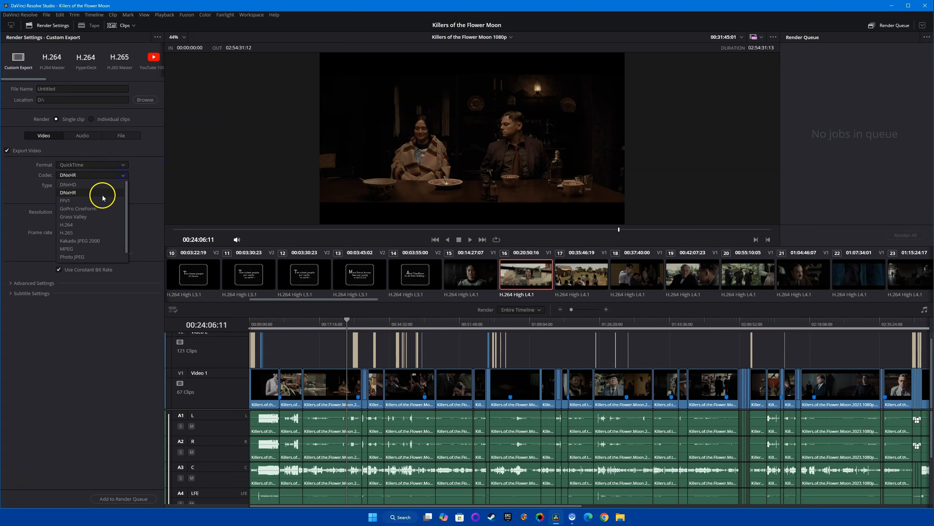
{"action": "left_click", "coordinate": [102, 209]}
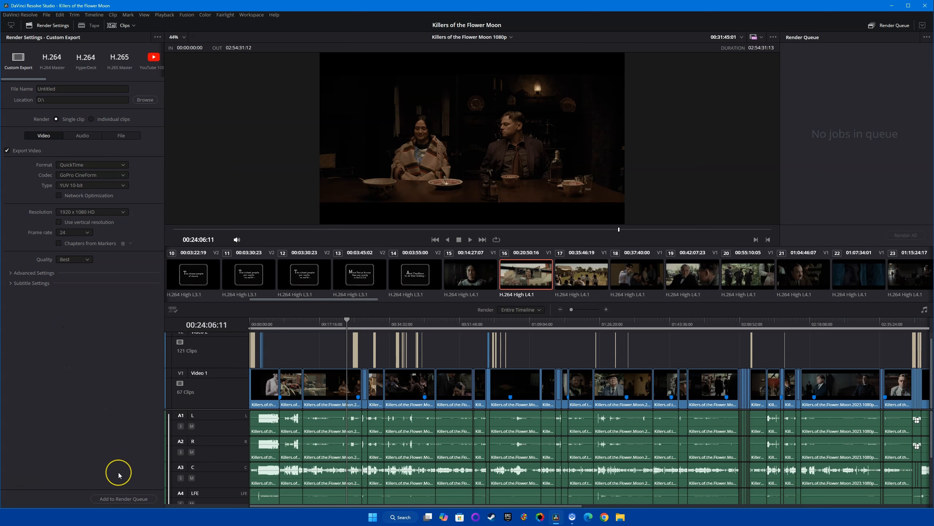
{"action": "left_click", "coordinate": [124, 500]}
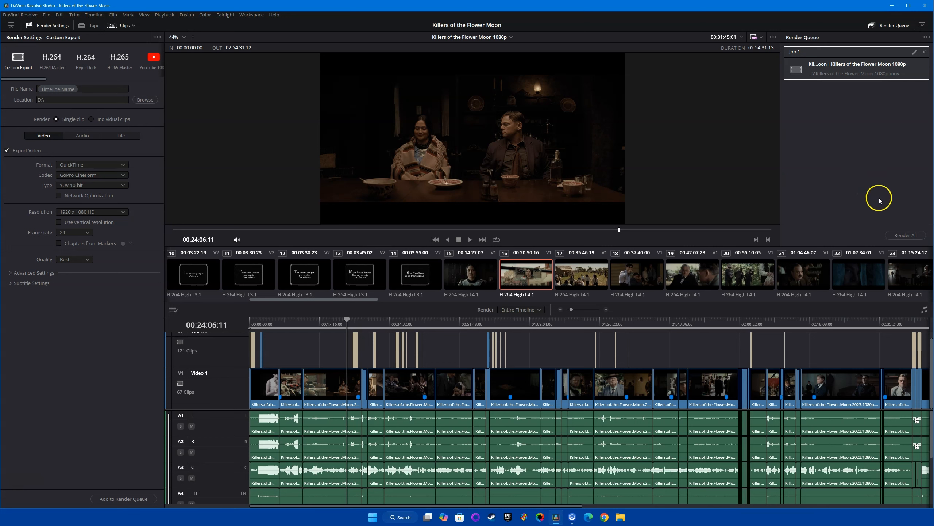
{"action": "left_click", "coordinate": [890, 232]}
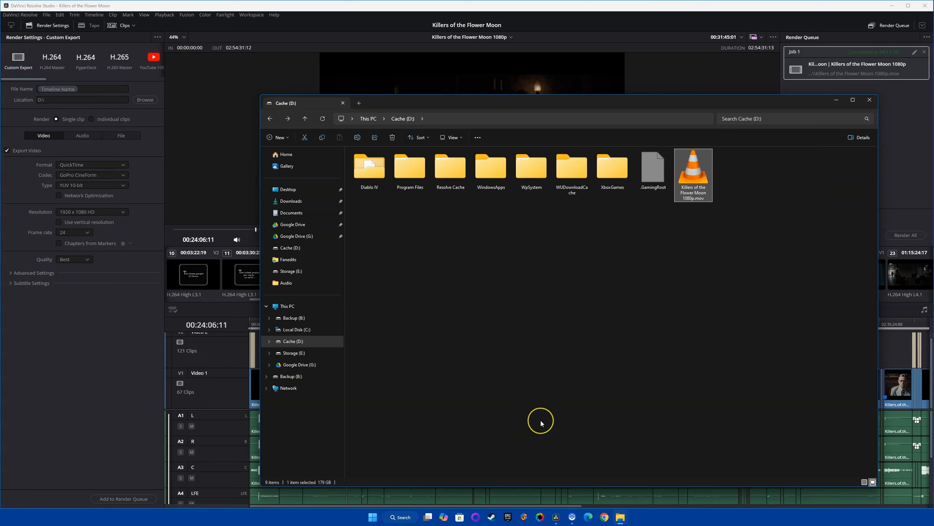
- Switch to Shutter Encoder, load Killers of the Flower Moon 1080p.mov and choose the H.264 function
{"action": "left_click", "coordinate": [541, 516]}
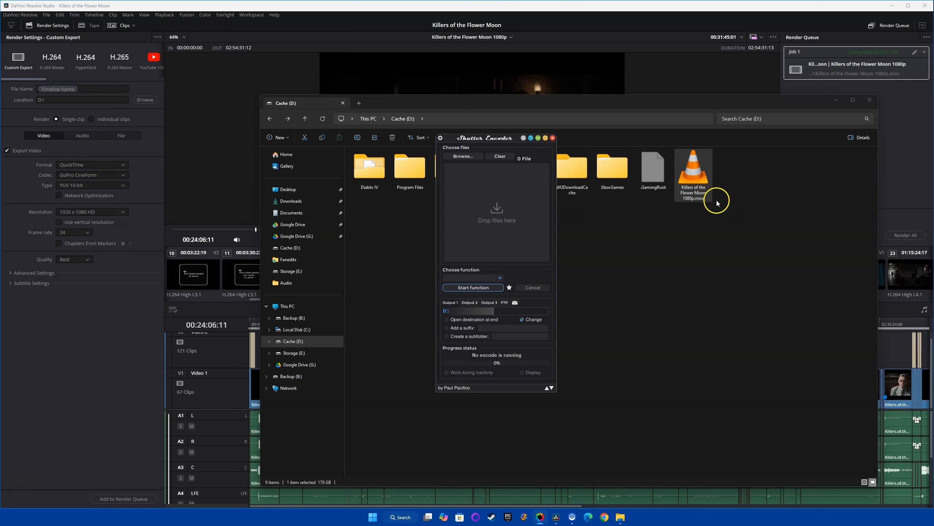
{"action": "left_click_drag", "start_coordinate": [694, 173], "coordinate": [505, 216]}
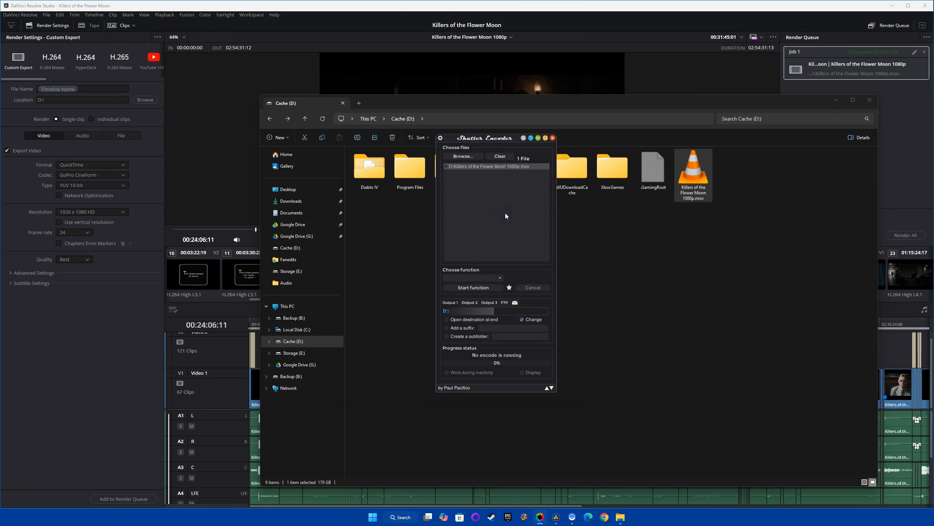
{"action": "left_click", "coordinate": [497, 277]}
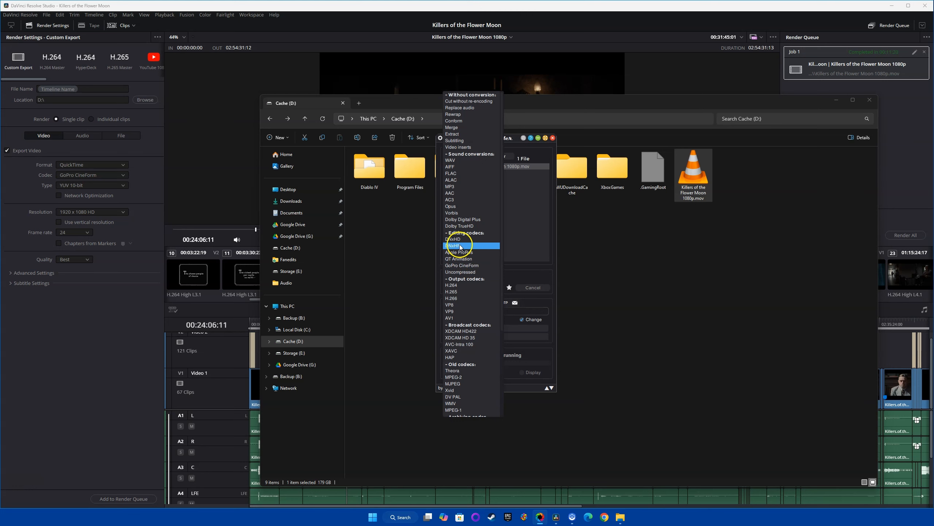
{"action": "left_click", "coordinate": [460, 285]}
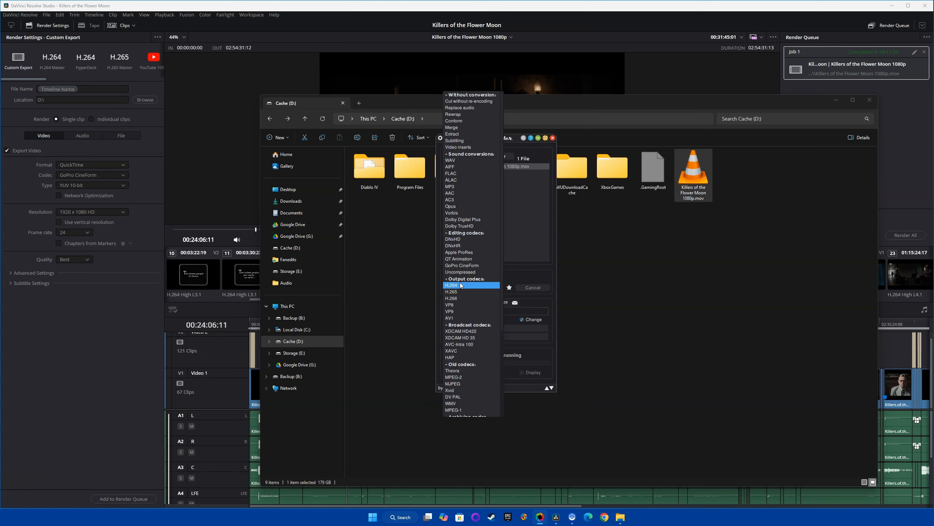
{"action": "left_click", "coordinate": [456, 285]}
{"action": "left_click", "coordinate": [460, 286]}
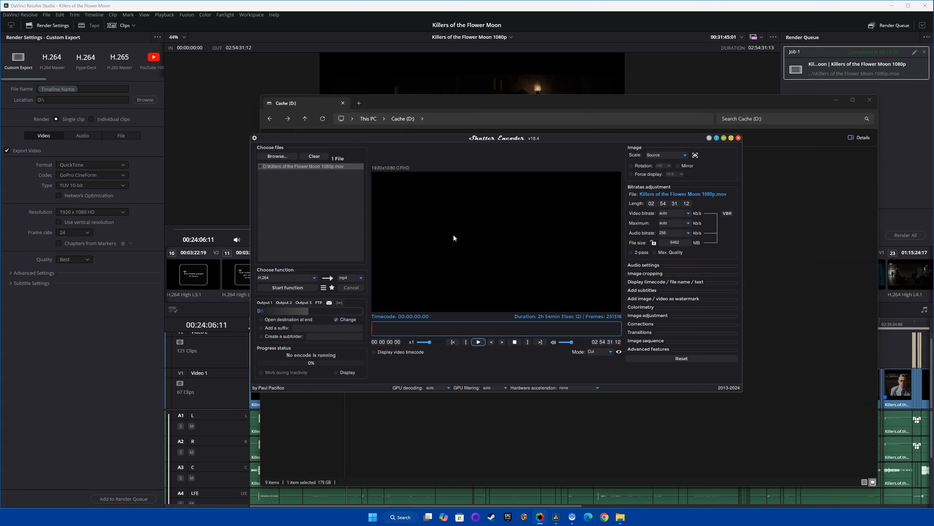
- Enable 2-pass encoding and Max. Quality, and check the hardware acceleration choices, keeping it at none
{"action": "left_click", "coordinate": [631, 253]}
{"action": "left_click", "coordinate": [654, 253]}
{"action": "left_click", "coordinate": [593, 387]}
{"action": "left_click", "coordinate": [597, 388]}
{"action": "left_click", "coordinate": [598, 388]}
- Set the encode's audio conversion to No audio in the audio settings
{"action": "left_click", "coordinate": [640, 264]}
{"action": "left_click", "coordinate": [682, 264]}
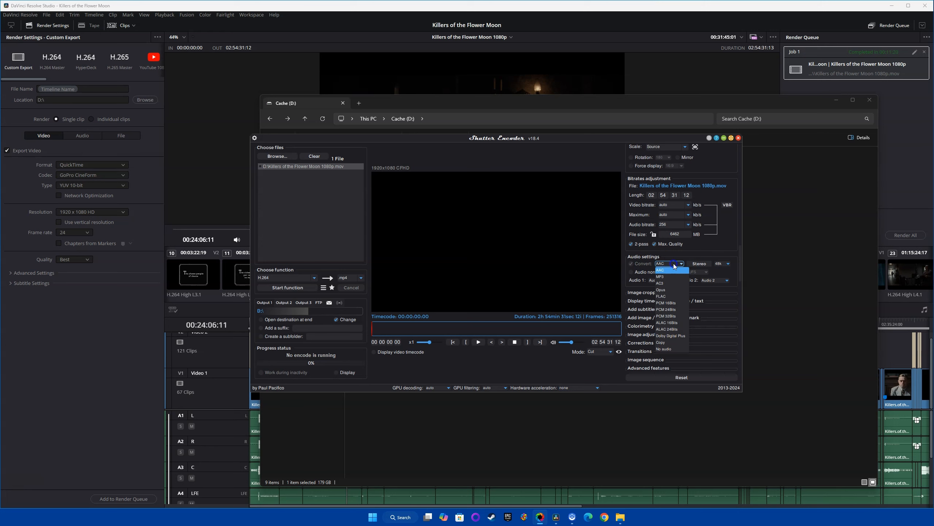
{"action": "left_click", "coordinate": [668, 348]}
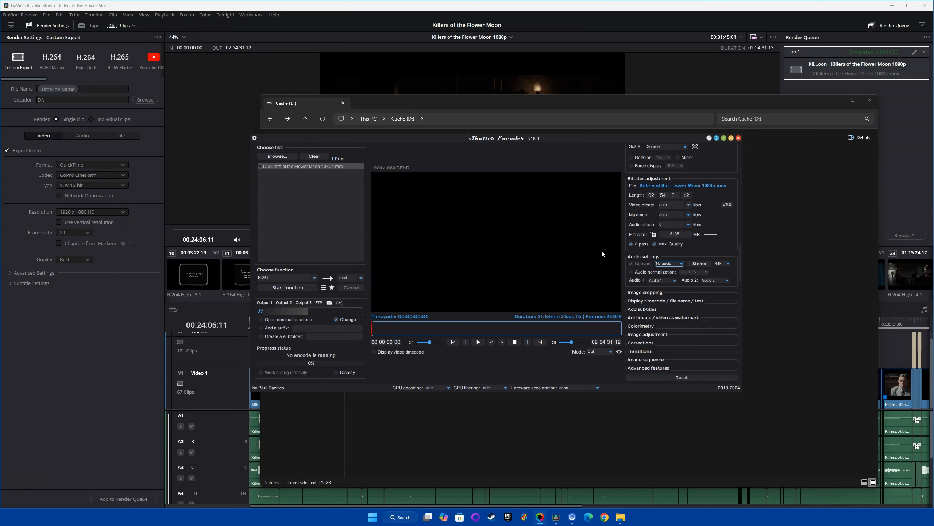
- Check the available video bitrate and maximum bitrate choices for the H.264 encode, keeping both at auto
{"action": "left_click", "coordinate": [568, 247]}
{"action": "left_click", "coordinate": [582, 249]}
{"action": "left_click", "coordinate": [689, 205]}
{"action": "left_click", "coordinate": [689, 205]}
{"action": "left_click", "coordinate": [688, 214]}
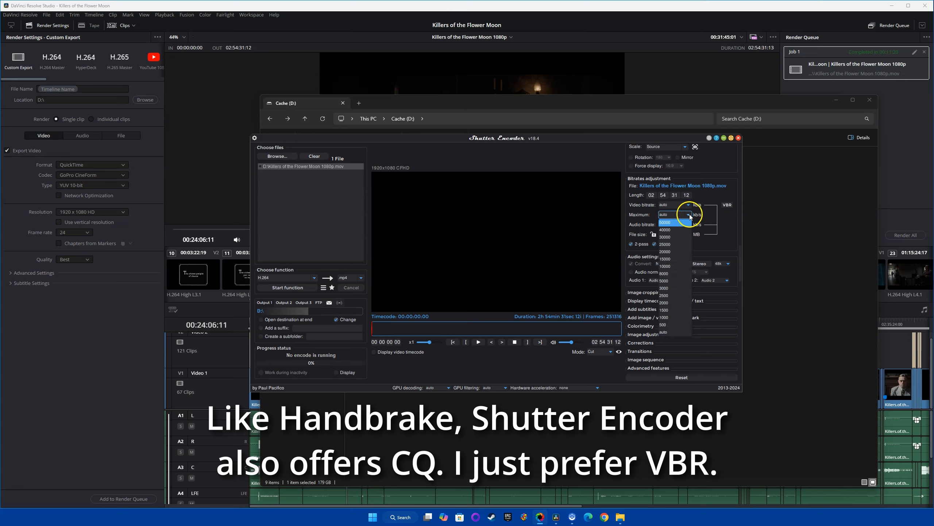
{"action": "left_click", "coordinate": [688, 215]}
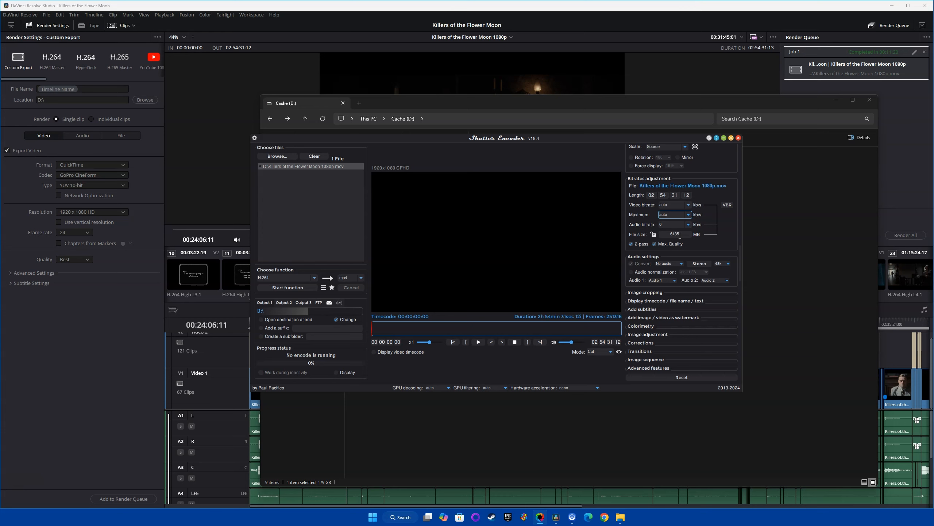
- Try the good and best video bitrate presets to compare their estimated file sizes, and return the bitrate to auto
{"action": "left_click", "coordinate": [688, 206]}
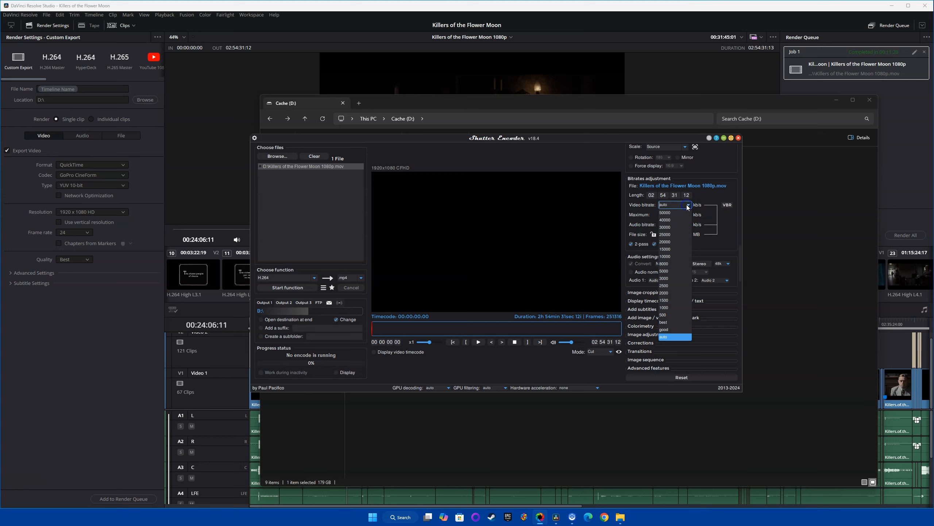
{"action": "left_click", "coordinate": [670, 329]}
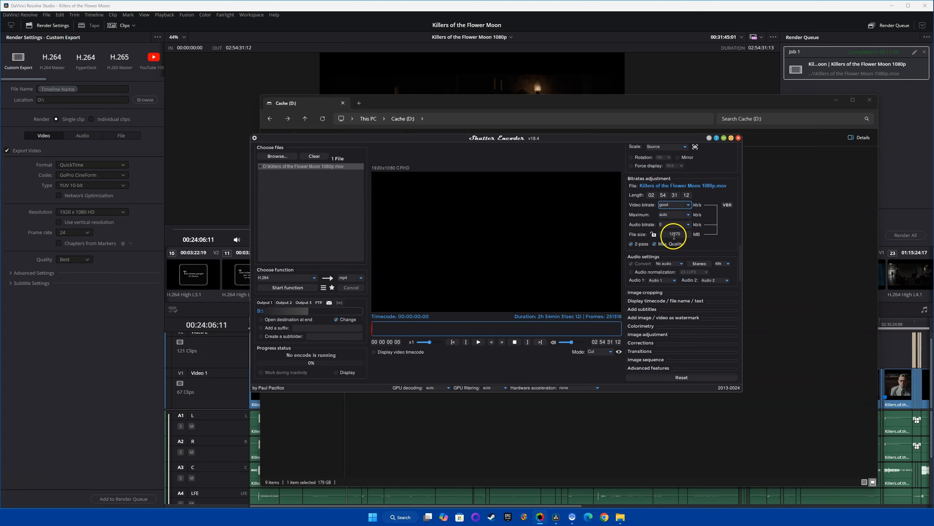
{"action": "left_click", "coordinate": [689, 205]}
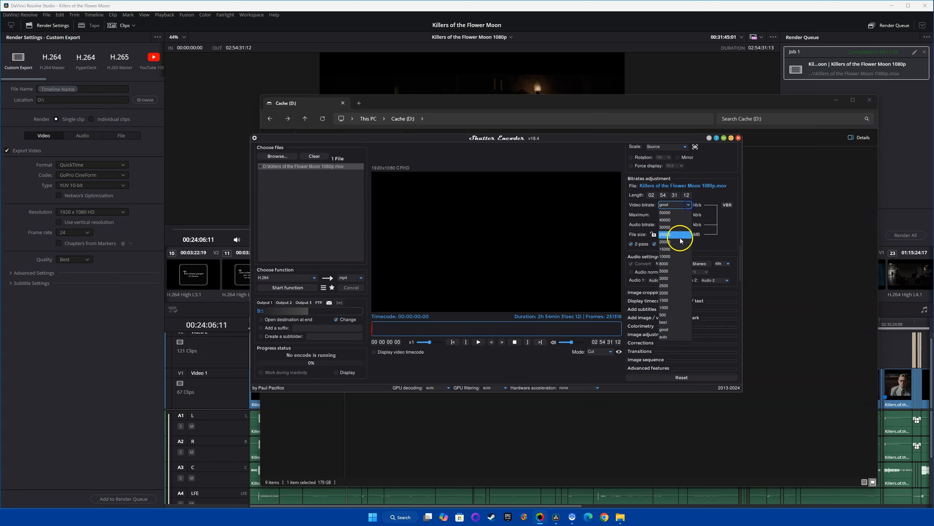
{"action": "left_click", "coordinate": [673, 322]}
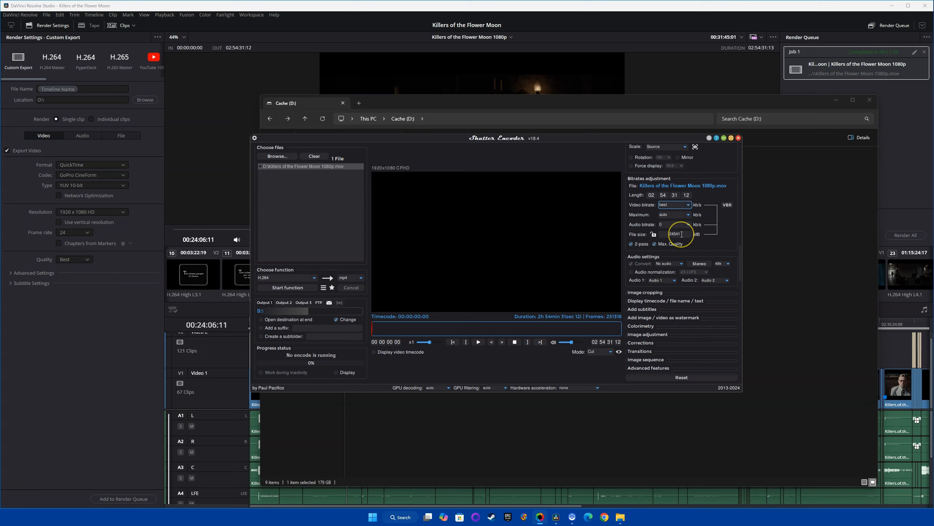
{"action": "left_click", "coordinate": [689, 205]}
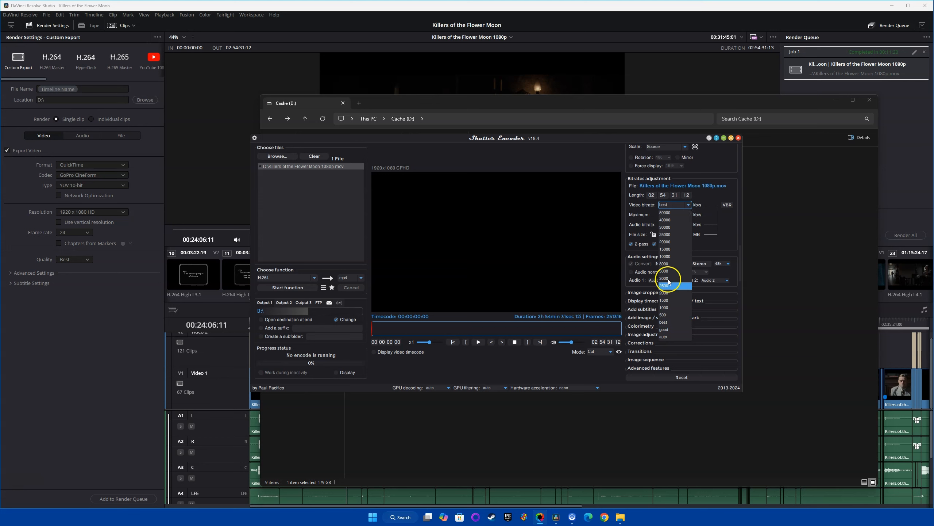
{"action": "left_click", "coordinate": [669, 336]}
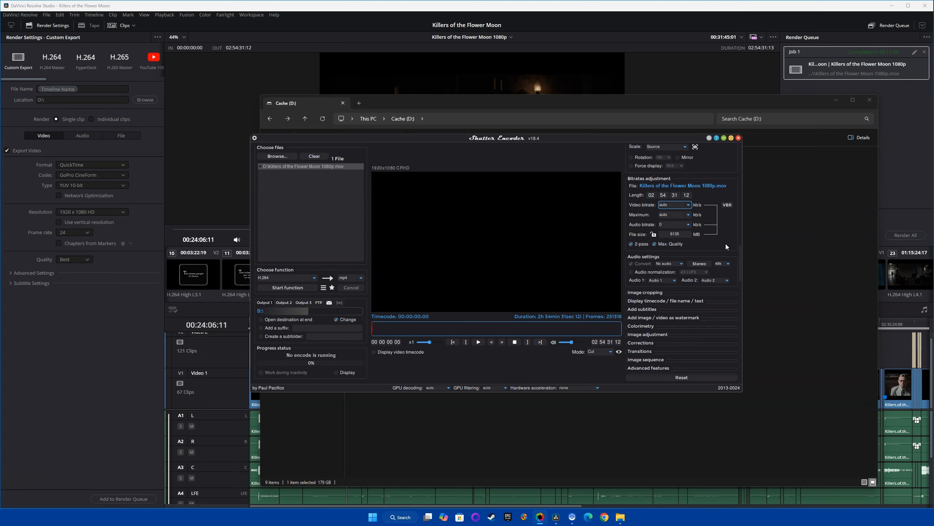
- Change the output destination to the Storage (E:) drive and start the H.264 encode
{"action": "left_click", "coordinate": [706, 247]}
{"action": "left_click", "coordinate": [335, 319]}
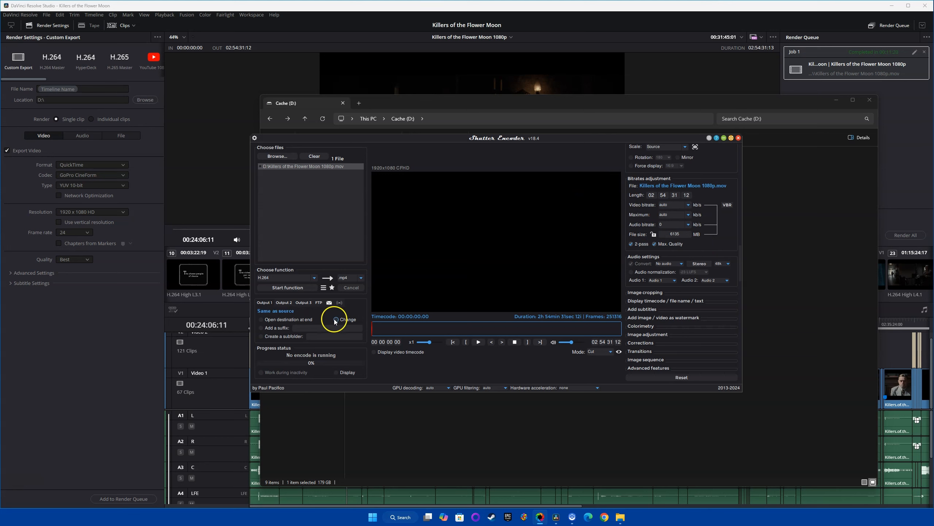
{"action": "left_click", "coordinate": [336, 320]}
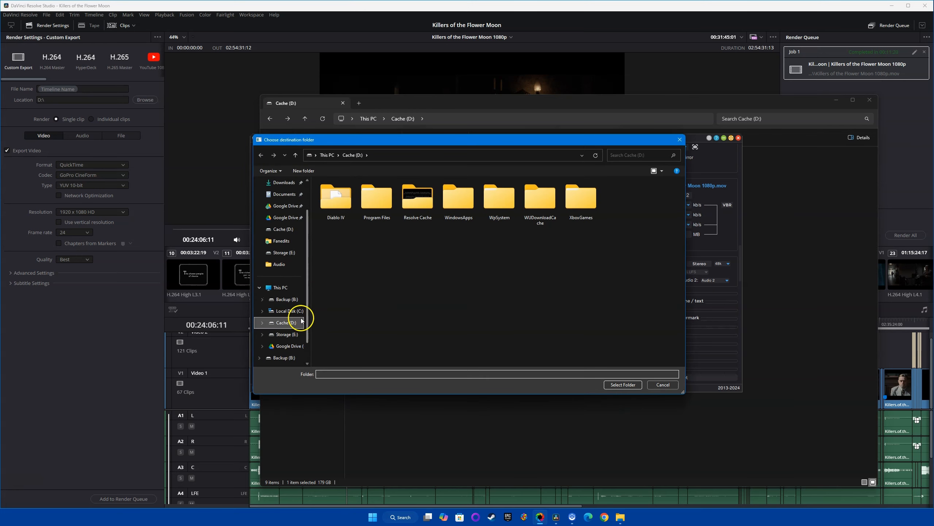
{"action": "left_click", "coordinate": [285, 334]}
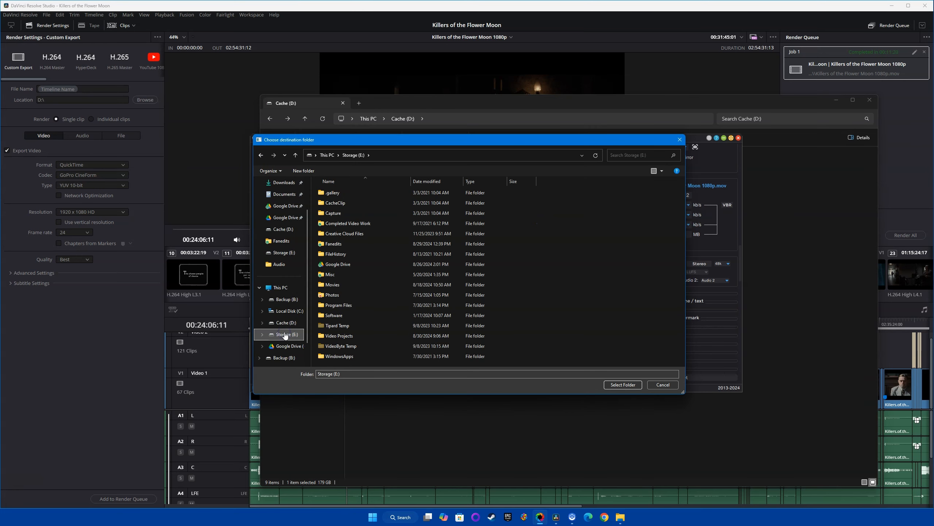
{"action": "left_click", "coordinate": [622, 385]}
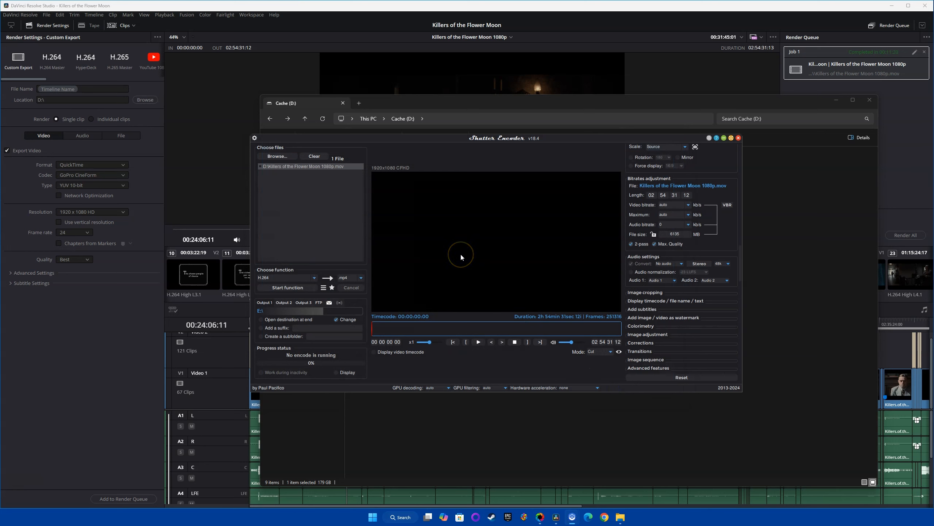
{"action": "left_click", "coordinate": [535, 260]}
{"action": "left_click", "coordinate": [291, 288]}
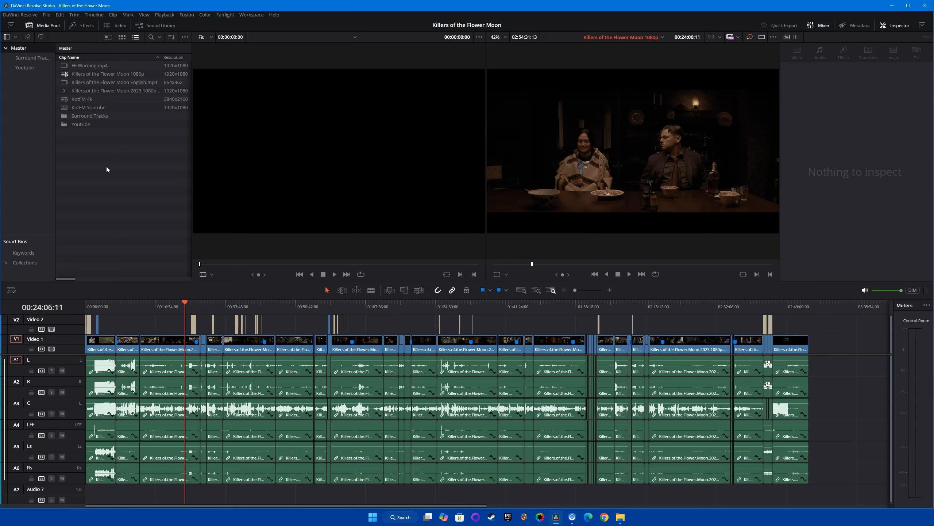
- Import Killers of the Flower Moon 1080p.mov from the Cache (D:) drive into DaVinci Resolve's Master bin
{"action": "left_click", "coordinate": [621, 517]}
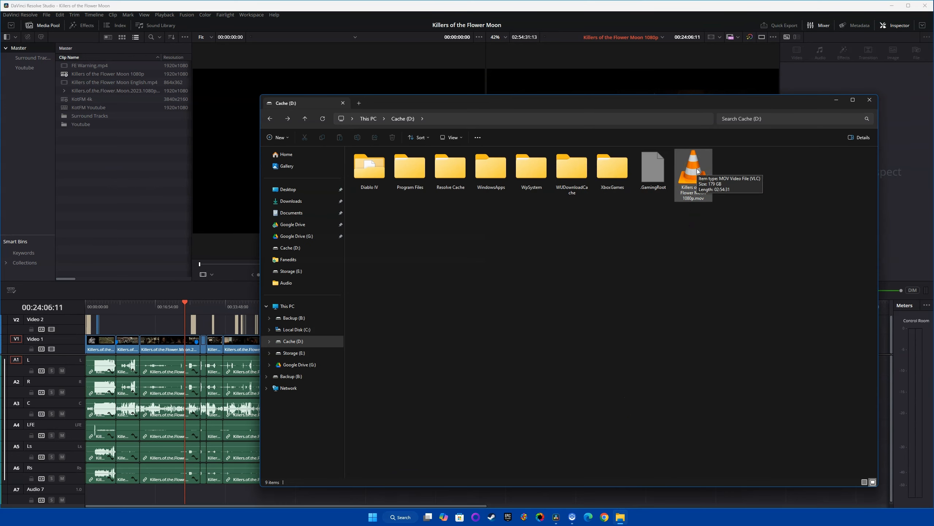
{"action": "left_click_drag", "start_coordinate": [698, 171], "coordinate": [129, 195]}
{"action": "left_click", "coordinate": [97, 175]}
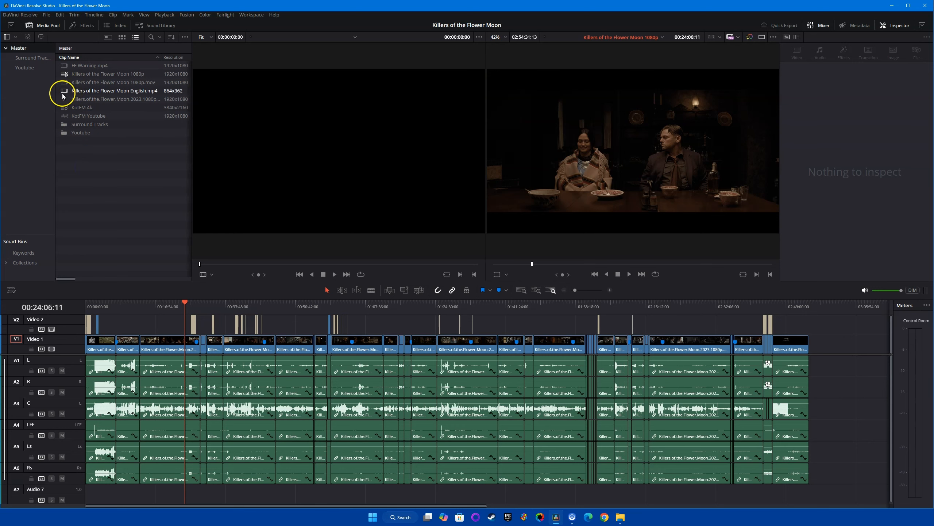
- Open the KotFM 4k timeline and place Killers of the Flower Moon 1080p.mov at its start on Video 1
{"action": "left_click", "coordinate": [69, 108]}
{"action": "double_click", "coordinate": [69, 107]}
{"action": "left_click", "coordinate": [110, 183]}
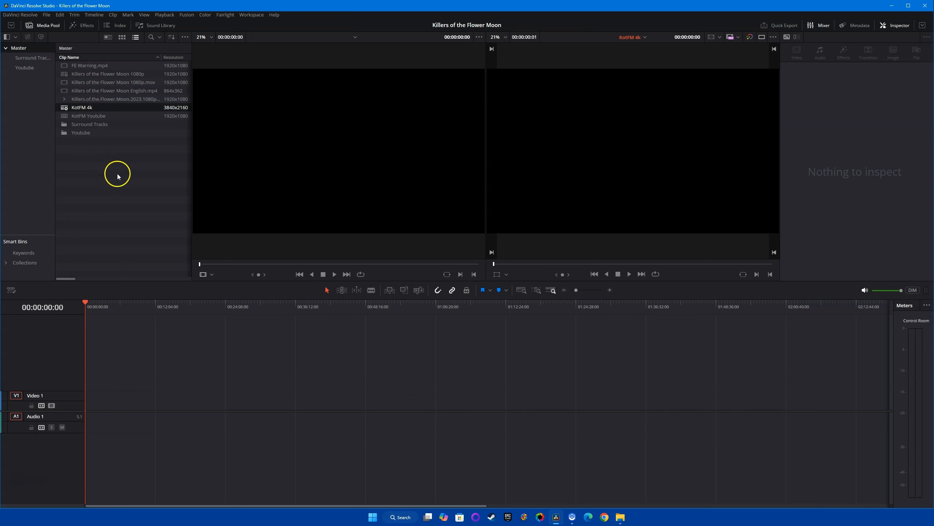
{"action": "left_click_drag", "start_coordinate": [83, 83], "coordinate": [88, 396]}
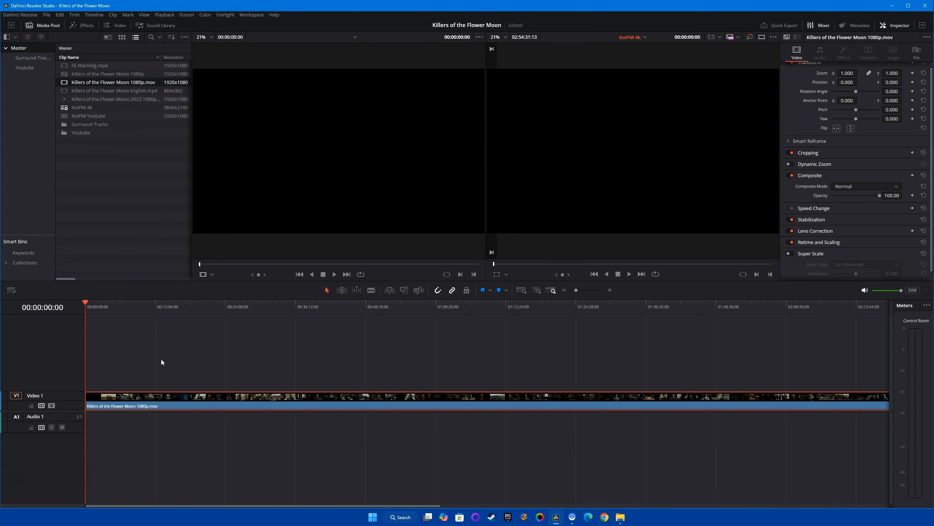
{"action": "key", "text": "ctrl+minus"}
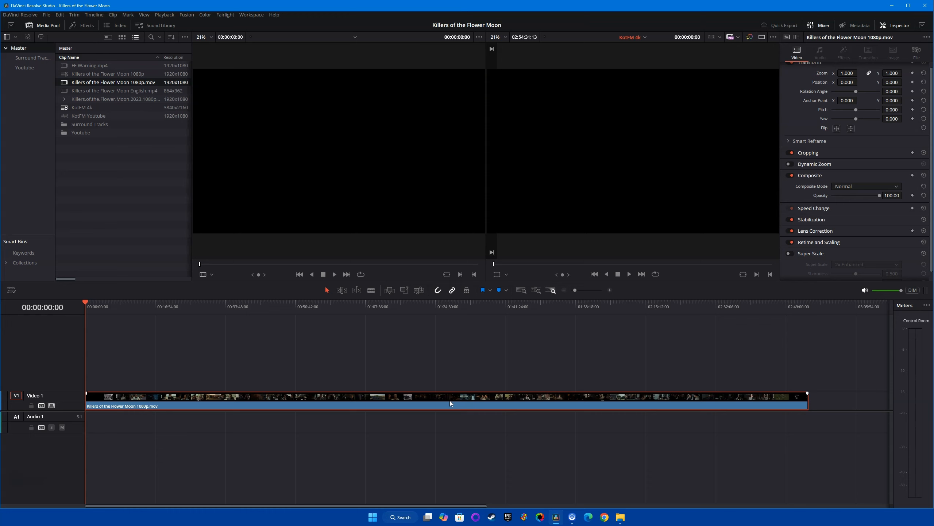
- Scrub through several scenes of the clip and step back to the "The chosen people of chance" title card
{"action": "left_click", "coordinate": [338, 308]}
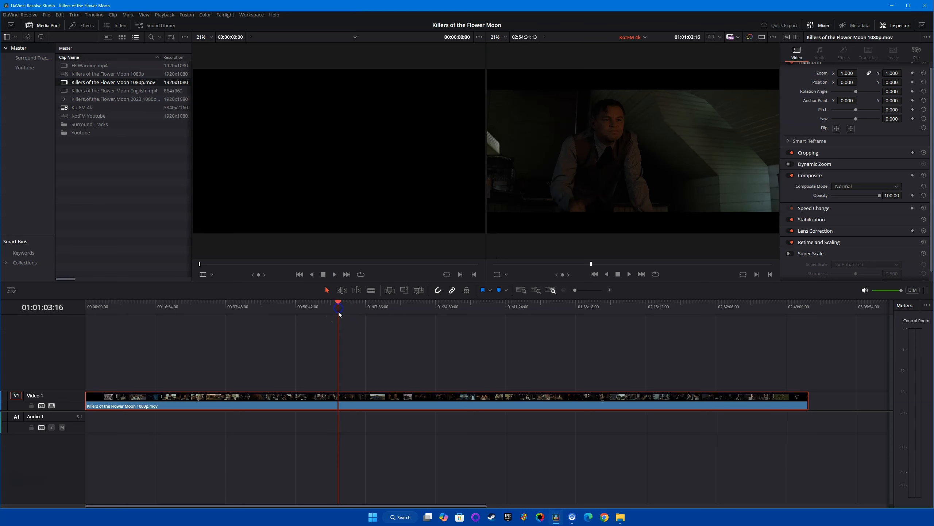
{"action": "left_click", "coordinate": [448, 311]}
{"action": "left_click", "coordinate": [498, 307]}
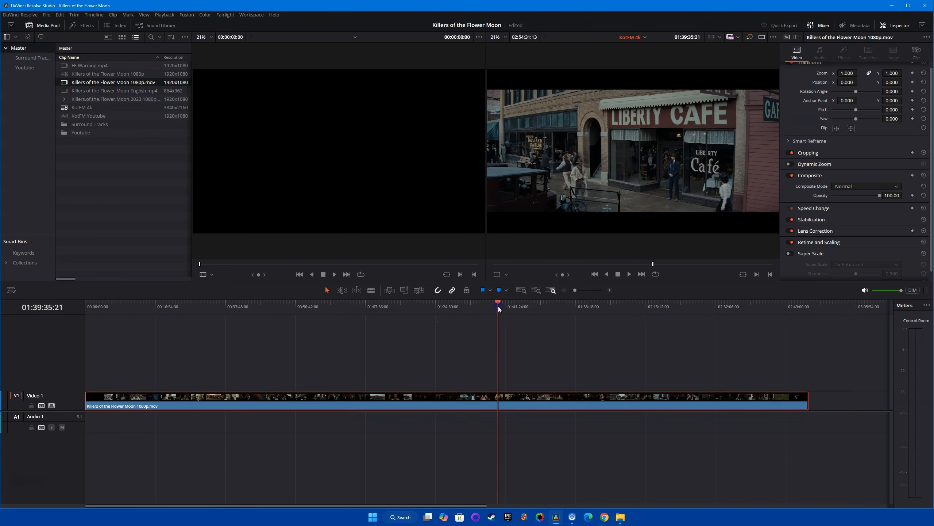
{"action": "left_click_drag", "start_coordinate": [540, 308], "coordinate": [97, 311]}
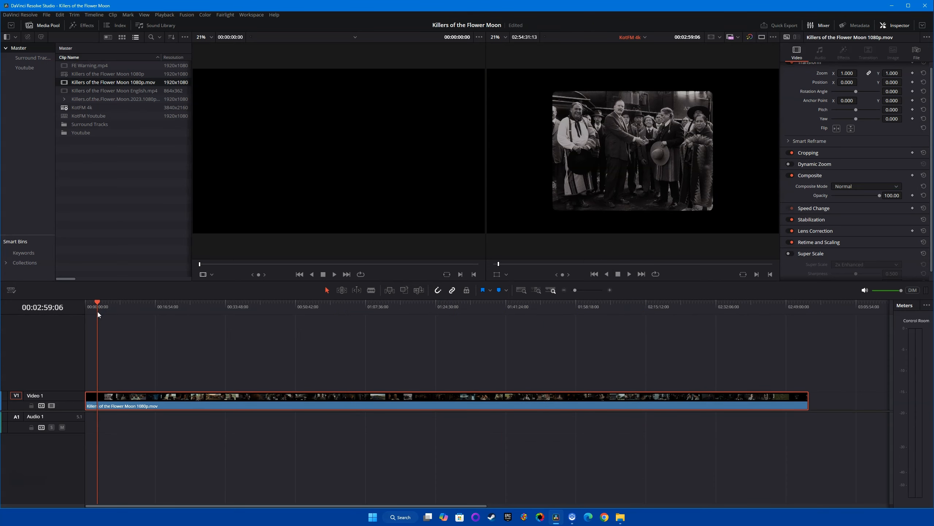
{"action": "key", "text": "Left"}
{"action": "key", "text": "Left"}
{"action": "key", "text": "Left"}
{"action": "key", "text": "Left"}
{"action": "key", "text": "Left"}
{"action": "key", "text": "Left"}
{"action": "key", "text": "Left"}
{"action": "key", "text": "Left"}
{"action": "key", "text": "Left"}
{"action": "key", "text": "Left"}
{"action": "key", "text": "Left"}
{"action": "key", "text": "Left"}
{"action": "key", "text": "Left"}
{"action": "key", "text": "Left"}
{"action": "key", "text": "Left"}
{"action": "key", "text": "Left"}
{"action": "key", "text": "Left"}
{"action": "key", "text": "Left"}
{"action": "key", "text": "Left"}
{"action": "key", "text": "Left"}
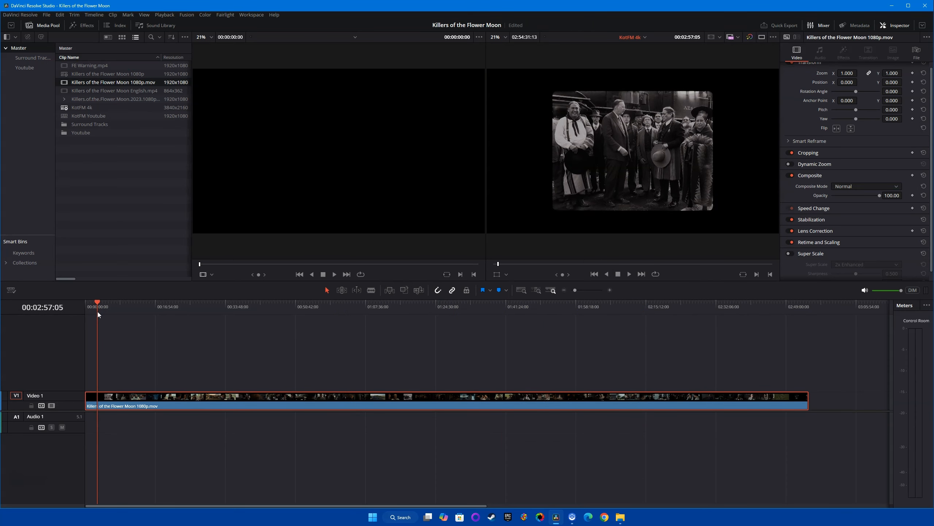
{"action": "key", "text": "Left"}
{"action": "key", "text": "Left"}
{"action": "key", "text": "Left"}
{"action": "key", "text": "Left"}
{"action": "key", "text": "Left"}
{"action": "key", "text": "Left"}
{"action": "key", "text": "Left"}
{"action": "key", "text": "Left"}
{"action": "key", "text": "Left"}
{"action": "key", "text": "Left"}
{"action": "key", "text": "Left"}
{"action": "key", "text": "Left"}
{"action": "key", "text": "Left"}
{"action": "key", "text": "Left"}
{"action": "key", "text": "Left"}
{"action": "key", "text": "Left"}
{"action": "key", "text": "Left"}
{"action": "key", "text": "Left"}
{"action": "key", "text": "Left"}
{"action": "key", "text": "Left"}
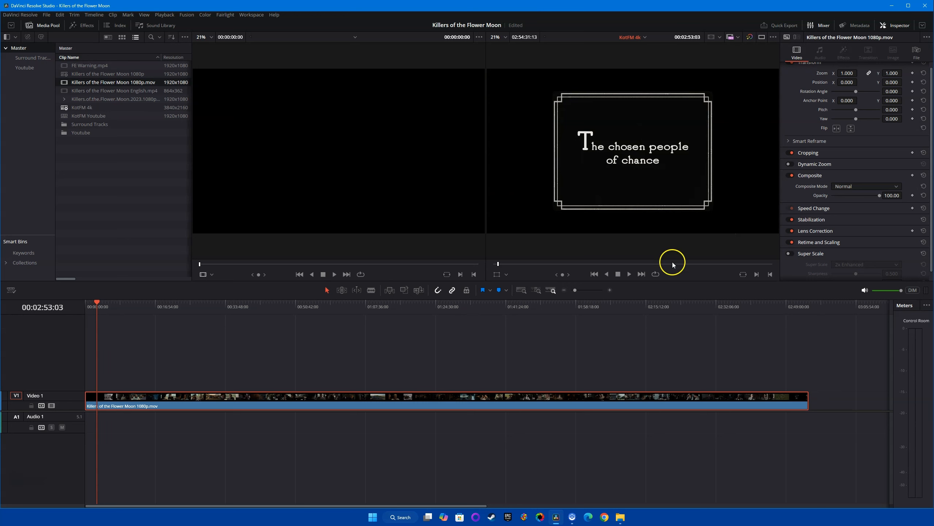
- Enable Super Scale on the 1080p clip and set it to 2x NVIDIA RTX Video with the Ultra quality level
{"action": "scroll", "coordinate": [806, 256], "scroll_direction": "up", "scroll_amount": 1}
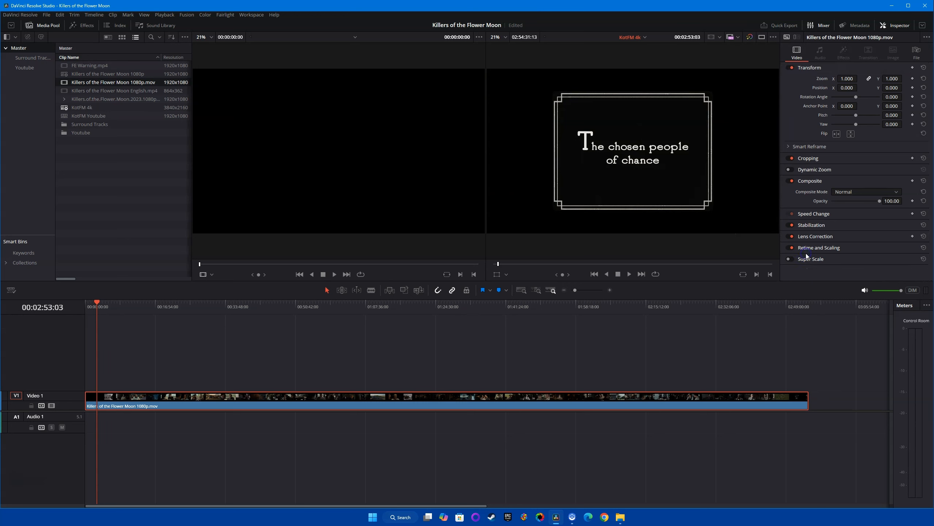
{"action": "left_click", "coordinate": [789, 259]}
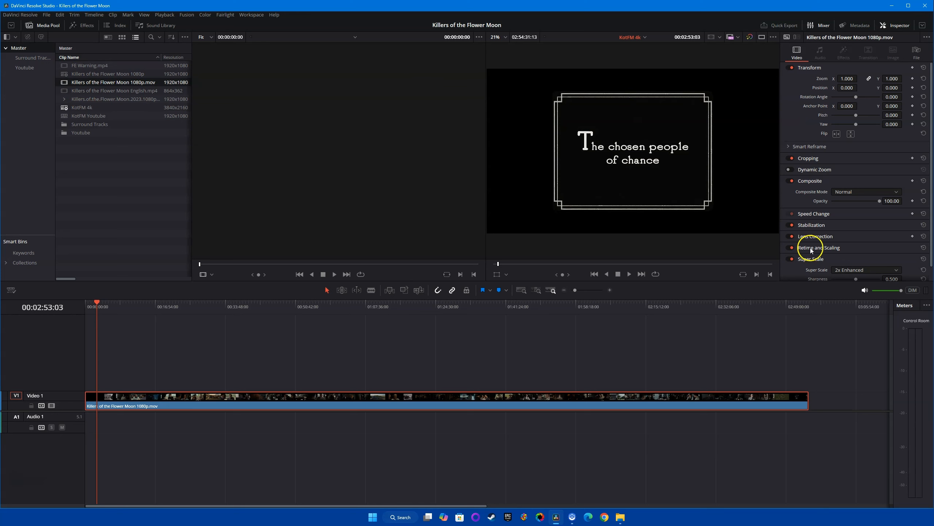
{"action": "scroll", "coordinate": [878, 240], "scroll_direction": "down", "scroll_amount": 1}
{"action": "left_click", "coordinate": [861, 256]}
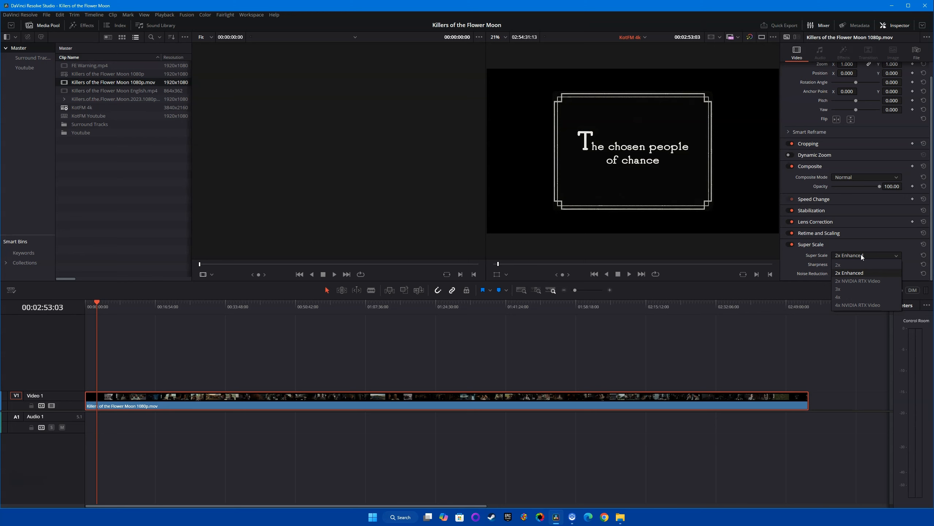
{"action": "left_click", "coordinate": [847, 281]}
{"action": "left_click", "coordinate": [847, 274]}
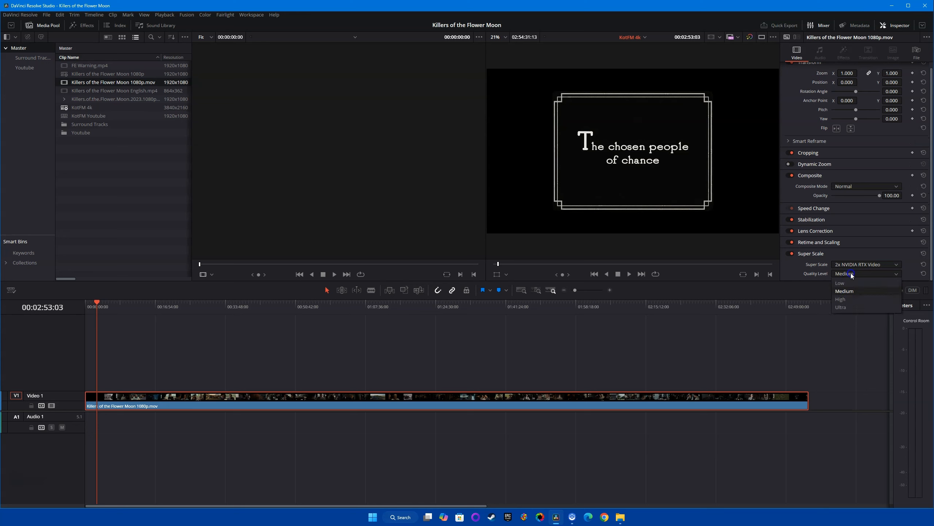
{"action": "left_click", "coordinate": [842, 308]}
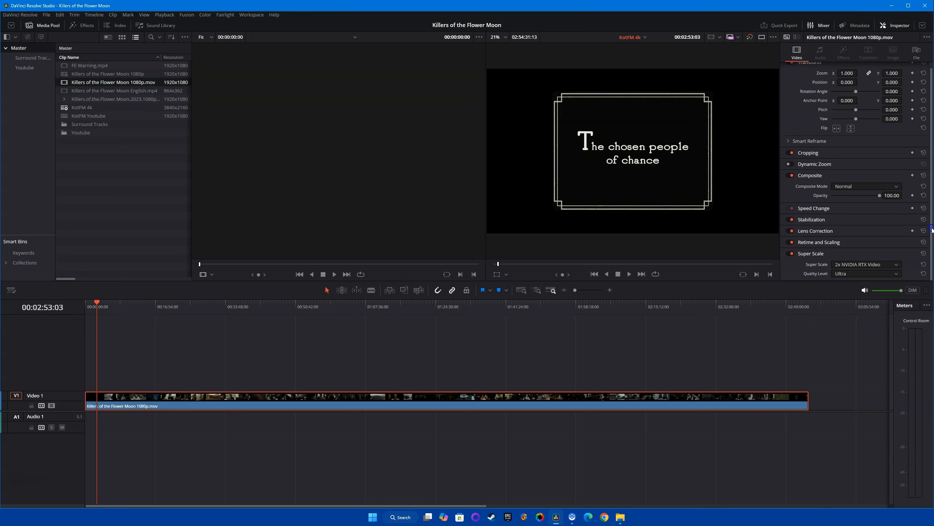
- Deselect the clip, switch to the Deliver page and remove the completed 1080p job from the render queue
{"action": "left_click", "coordinate": [560, 350]}
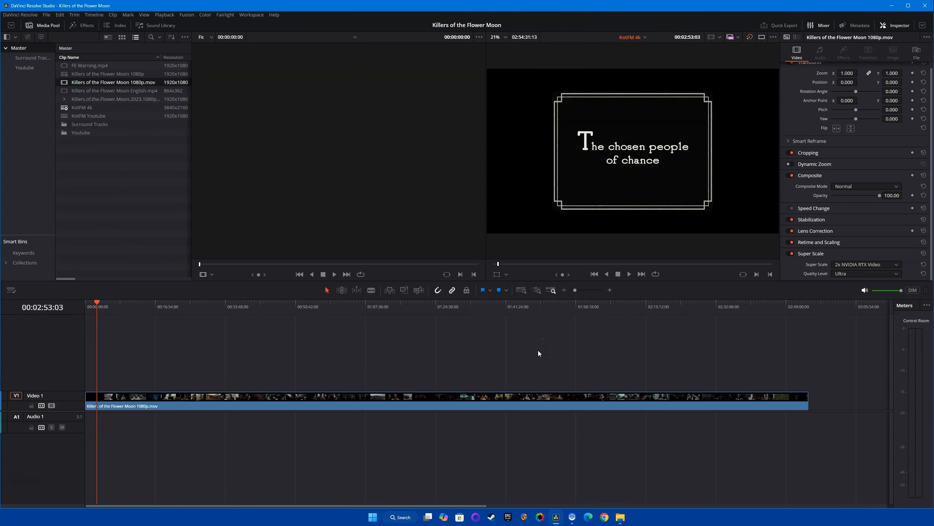
{"action": "key", "text": "shift+8"}
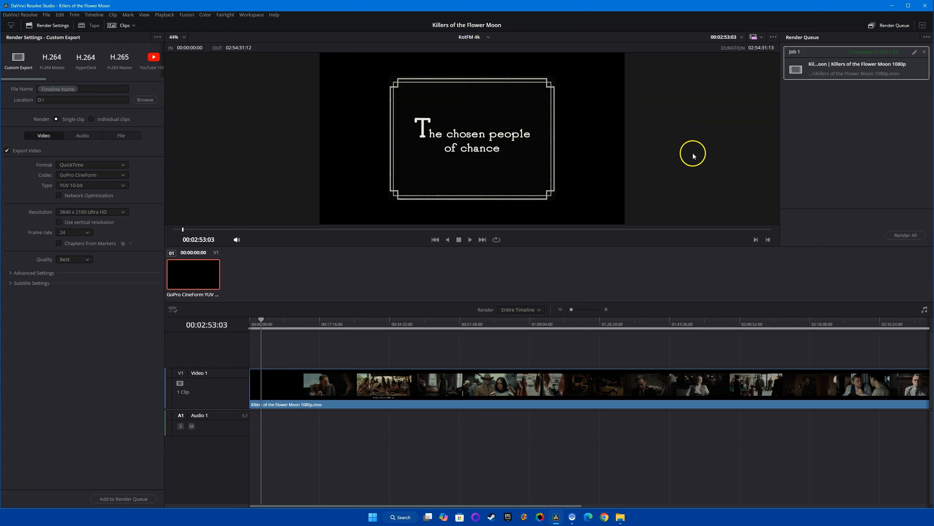
{"action": "left_click", "coordinate": [925, 52]}
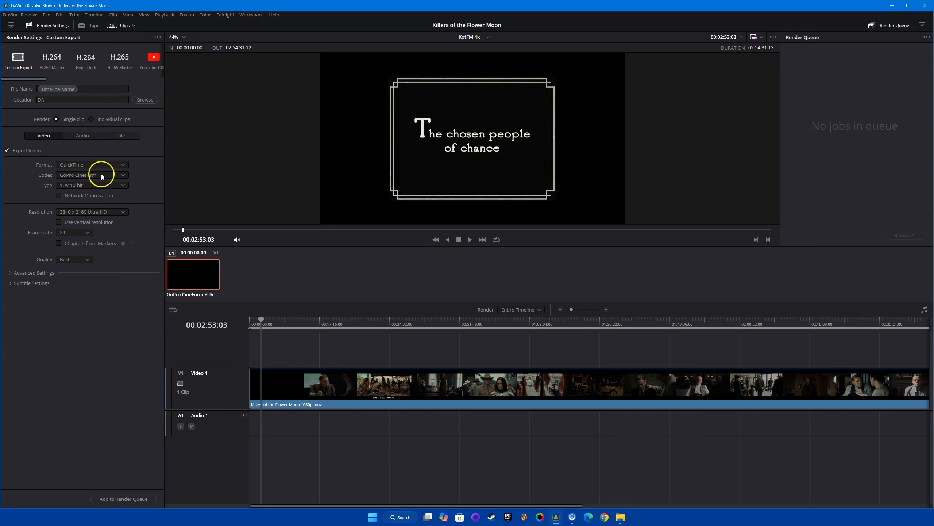
- Review the export's type and quality choices, keeping YUV 10-bit and Best, and expand the advanced settings
{"action": "left_click", "coordinate": [110, 185]}
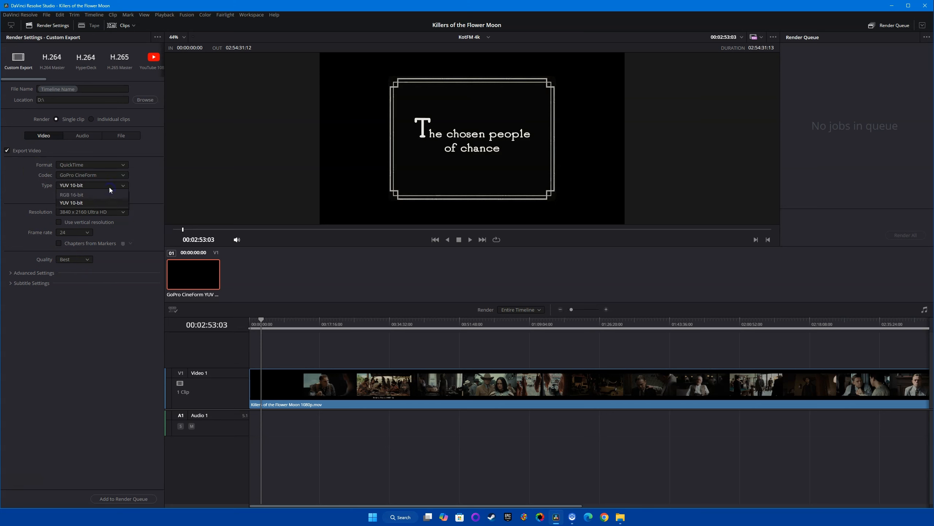
{"action": "left_click", "coordinate": [80, 202]}
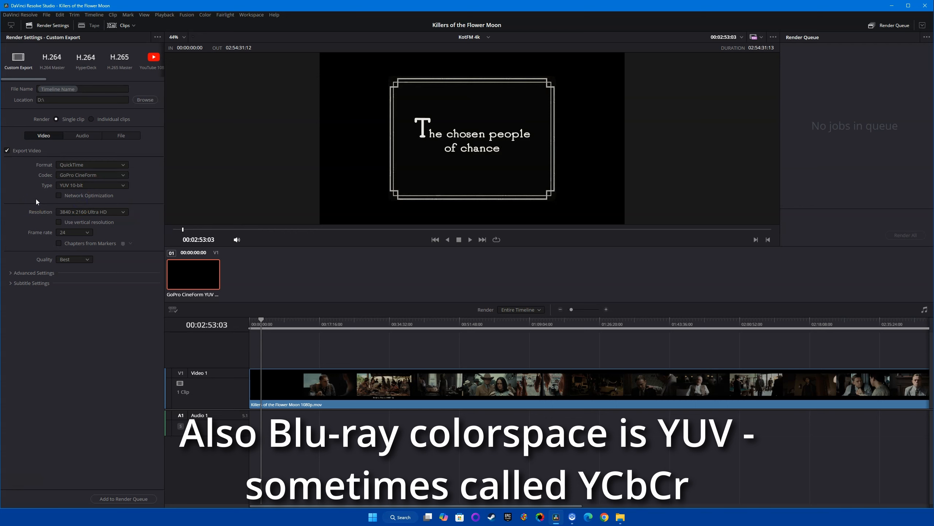
{"action": "left_click", "coordinate": [73, 185]}
{"action": "left_click", "coordinate": [74, 185]}
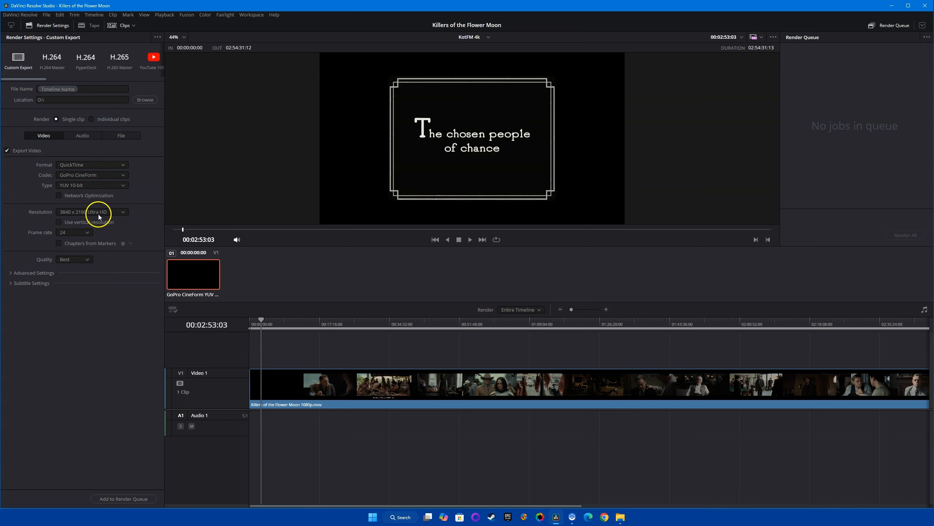
{"action": "left_click", "coordinate": [75, 258]}
{"action": "left_click", "coordinate": [75, 258]}
{"action": "left_click", "coordinate": [41, 273]}
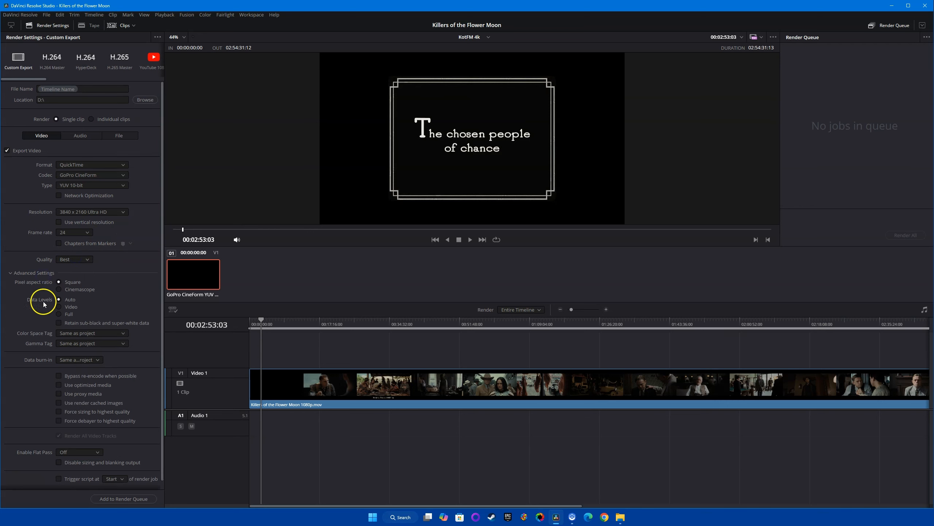
- Collapse the advanced settings, check that audio export is off and add the 4K export to the render queue
{"action": "scroll", "coordinate": [31, 374], "scroll_direction": "down", "scroll_amount": 1}
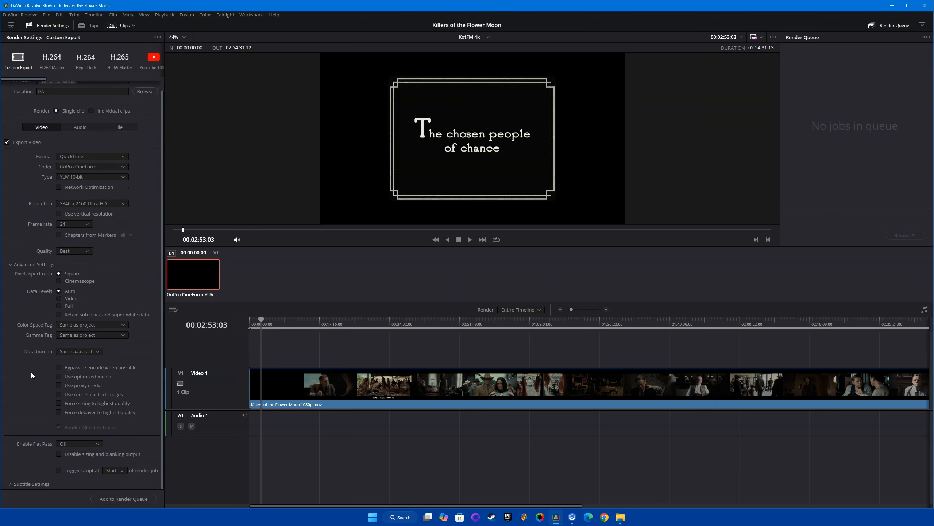
{"action": "left_click", "coordinate": [35, 267]}
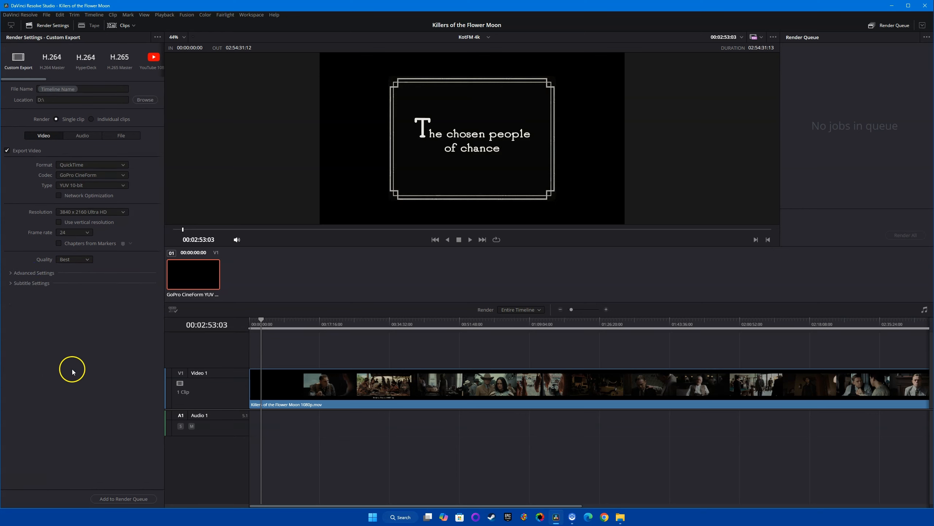
{"action": "left_click", "coordinate": [83, 140]}
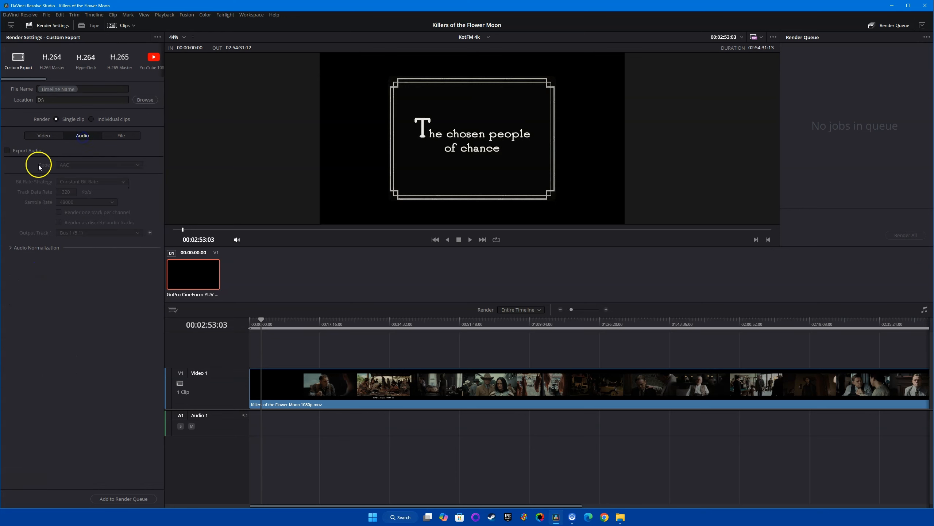
{"action": "left_click", "coordinate": [36, 137]}
{"action": "left_click", "coordinate": [123, 498]}
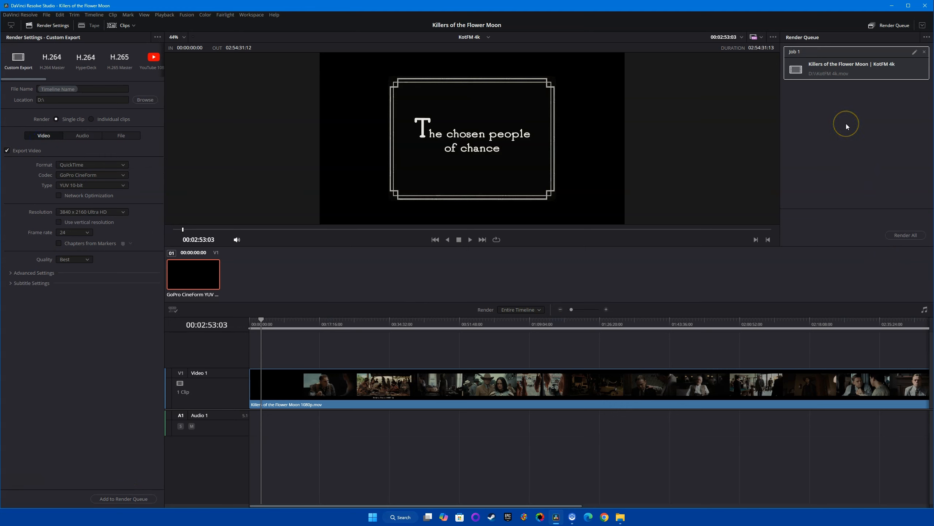
- Set the export destination to the Storage (E:) drive, keeping the file name KotFM 4k.mov
{"action": "left_click", "coordinate": [150, 101]}
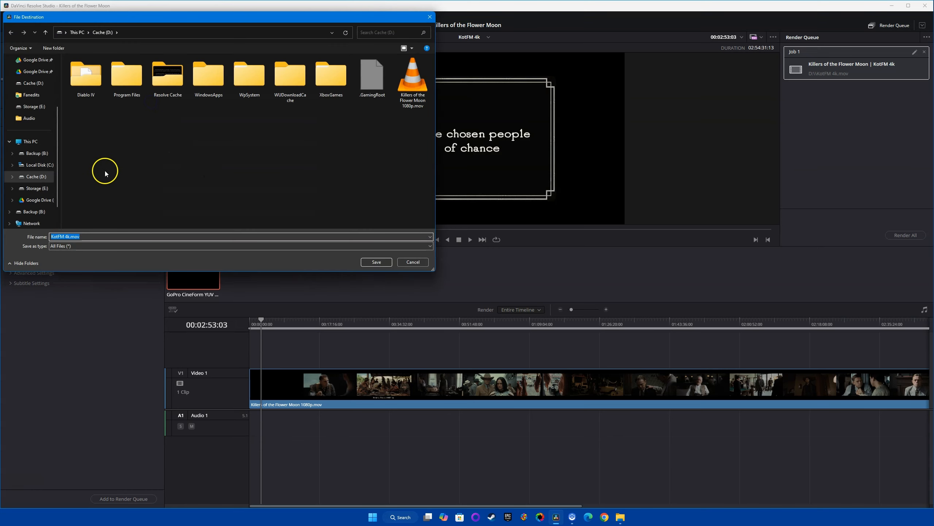
{"action": "left_click", "coordinate": [35, 188]}
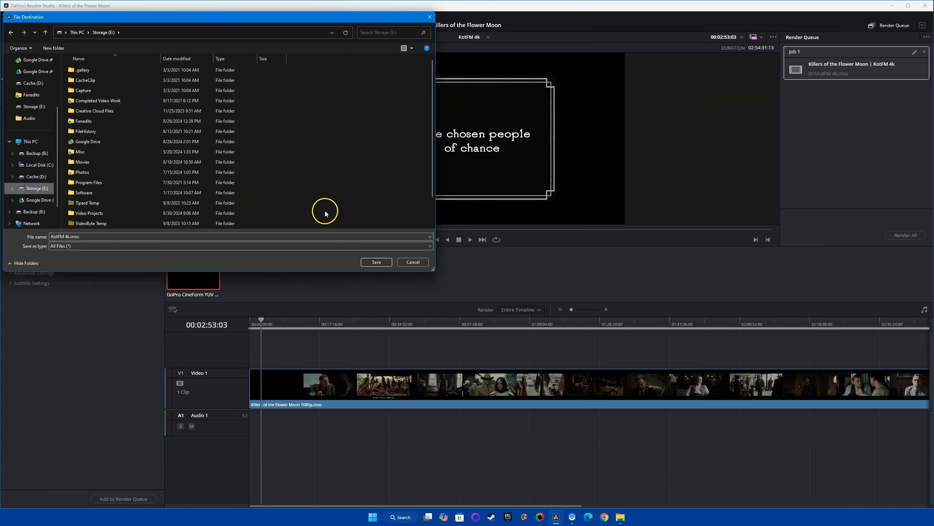
{"action": "left_click", "coordinate": [376, 262]}
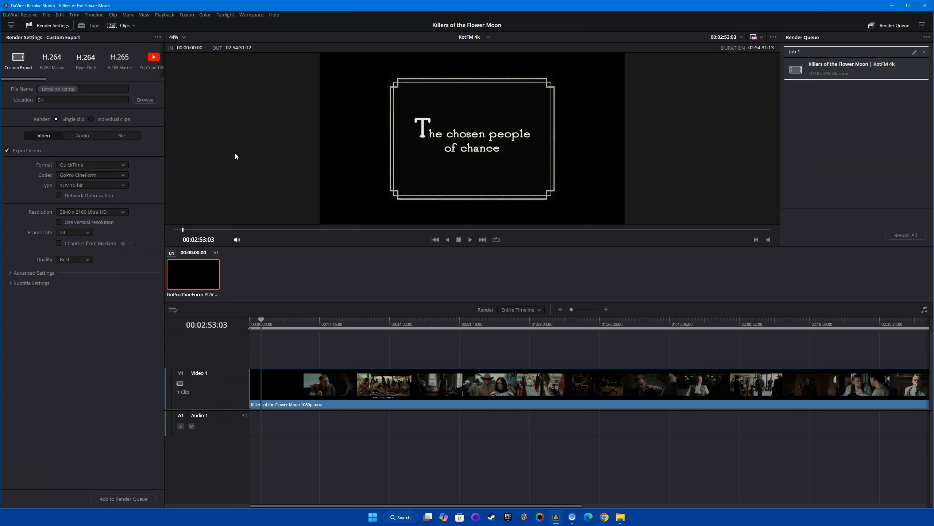
- Replace the queued D: job with a new one that uses the E: destination and start rendering it
{"action": "left_click", "coordinate": [226, 181]}
{"action": "left_click", "coordinate": [925, 52]}
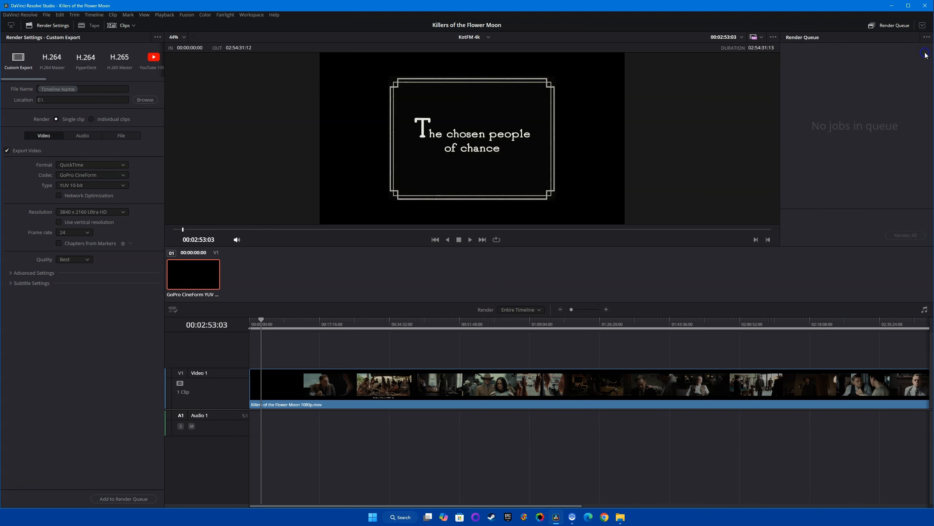
{"action": "left_click", "coordinate": [122, 498]}
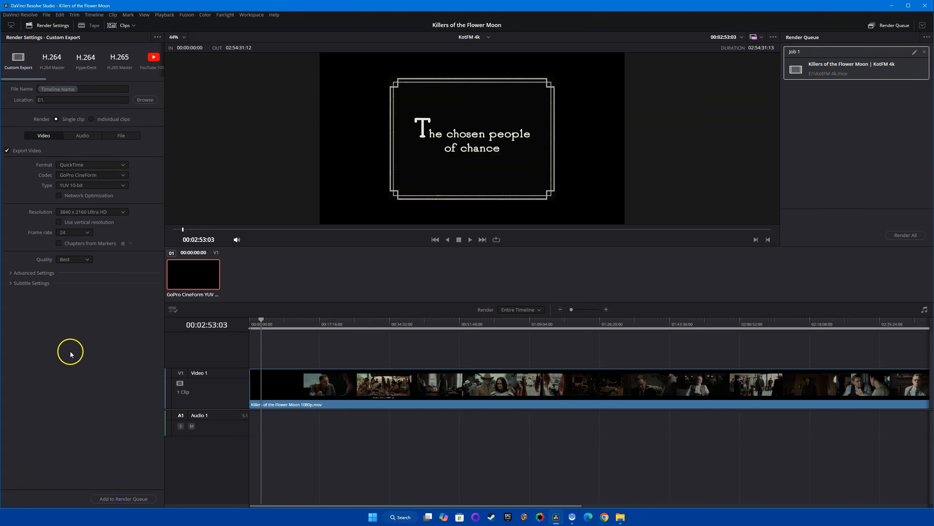
{"action": "left_click", "coordinate": [905, 235]}
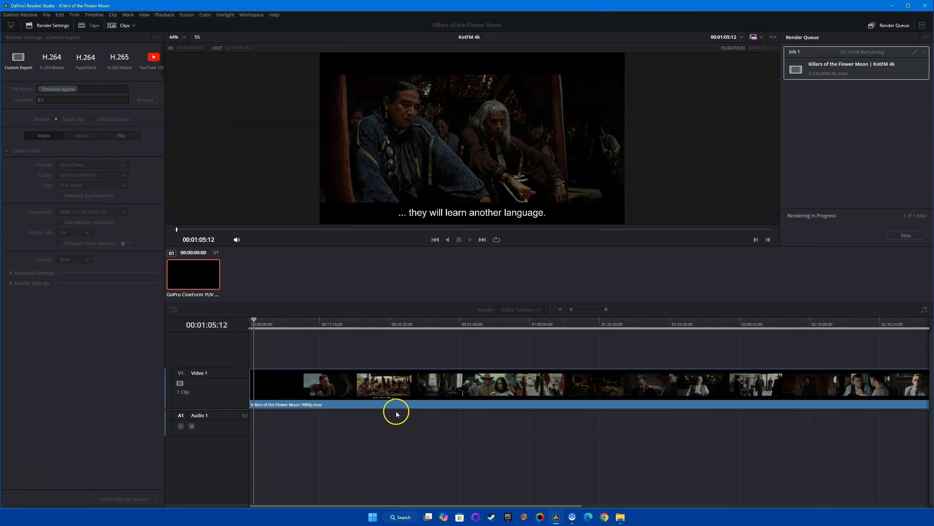
- Inspect the rendered KotFM 4k.mov on the Storage (E:) drive in File Explorer, then return to DaVinci Resolve
{"action": "left_click", "coordinate": [61, 417]}
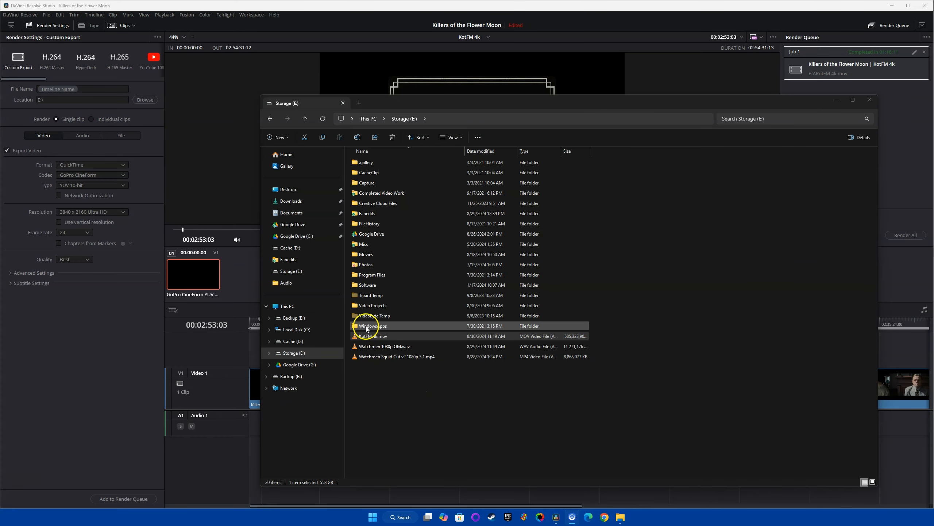
{"action": "left_click", "coordinate": [365, 337]}
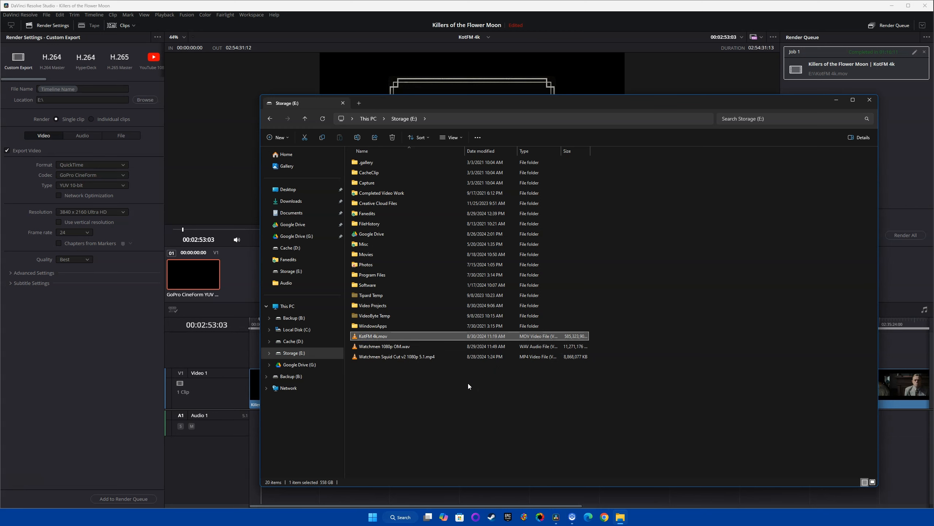
{"action": "left_click", "coordinate": [79, 333]}
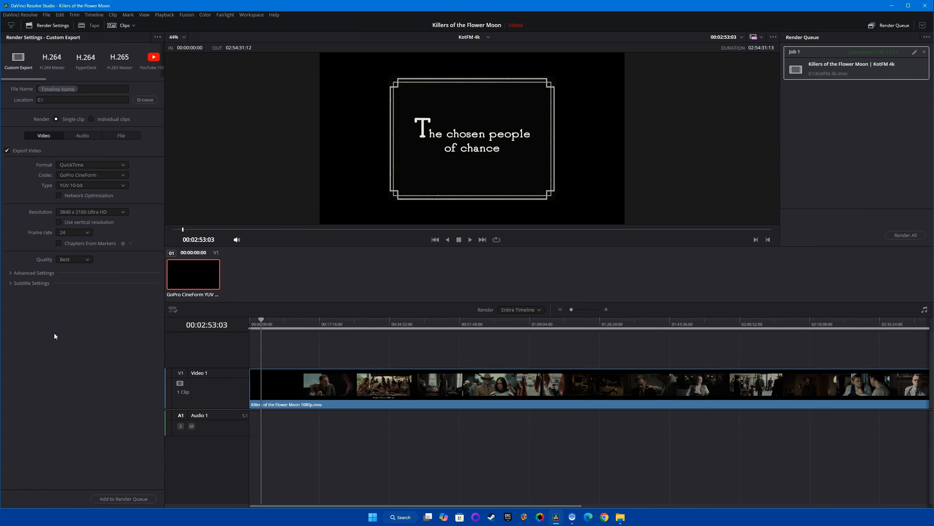
- Return to the Edit page and open the Killers of the Flower Moon 1080p timeline with its surround audio tracks
{"action": "key", "text": "shift+4"}
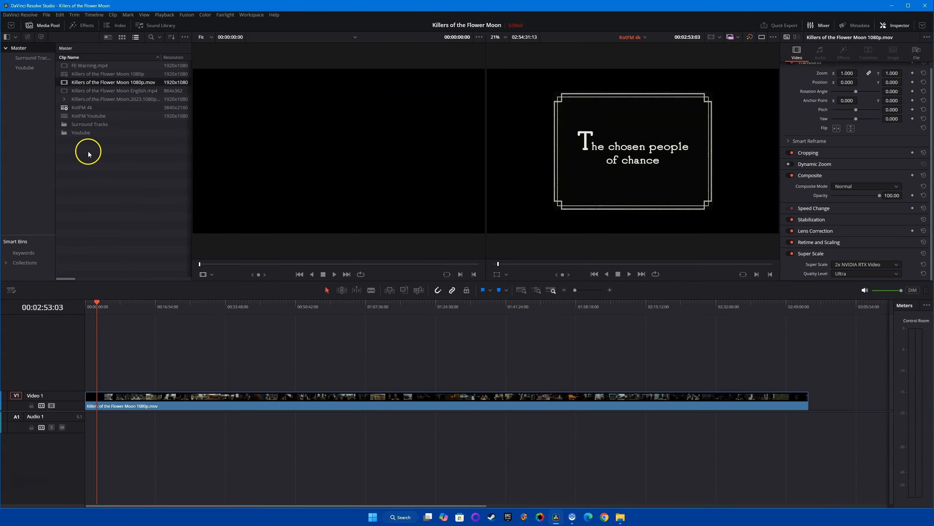
{"action": "left_click", "coordinate": [81, 109]}
{"action": "double_click", "coordinate": [78, 74]}
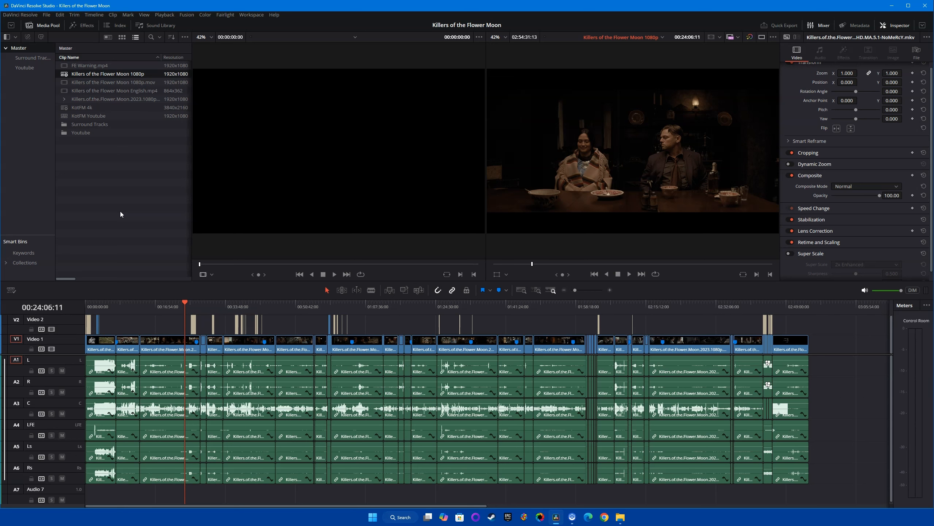
{"action": "left_click", "coordinate": [115, 194]}
{"action": "left_click", "coordinate": [119, 181]}
- Turn off video export for the 1080p timeline on the Deliver page and bring up the audio export settings
{"action": "key", "text": "shift+8"}
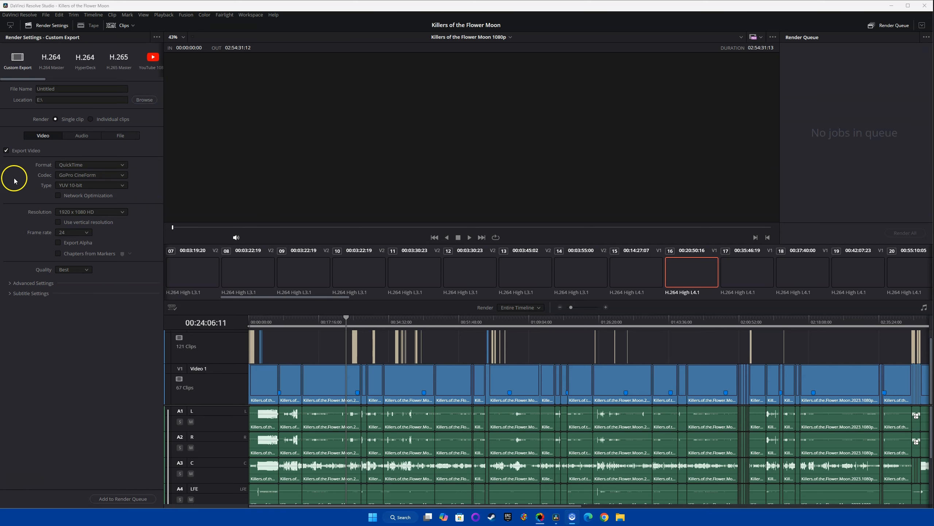
{"action": "left_click", "coordinate": [6, 150]}
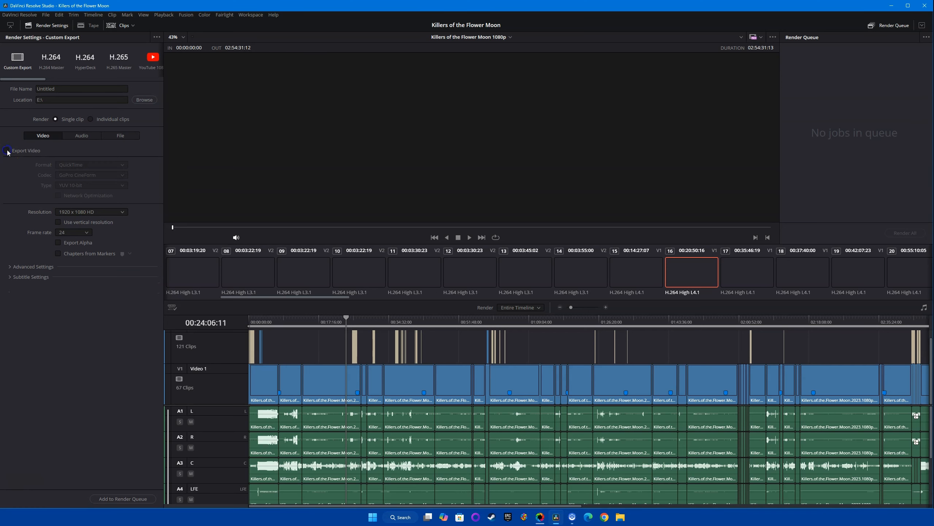
{"action": "left_click", "coordinate": [85, 136]}
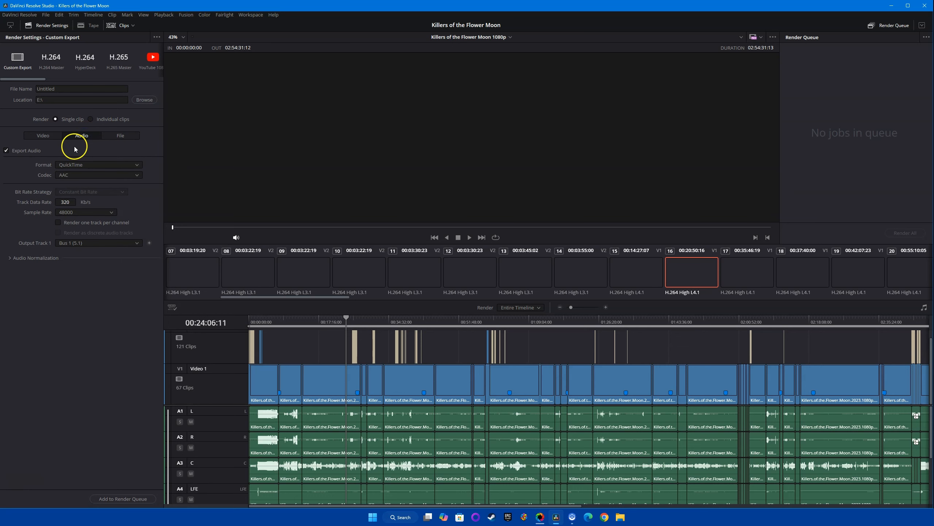
- Change the audio export format to Wave
{"action": "left_click", "coordinate": [72, 169]}
{"action": "left_click", "coordinate": [75, 165]}
{"action": "left_click", "coordinate": [89, 175]}
{"action": "left_click", "coordinate": [79, 165]}
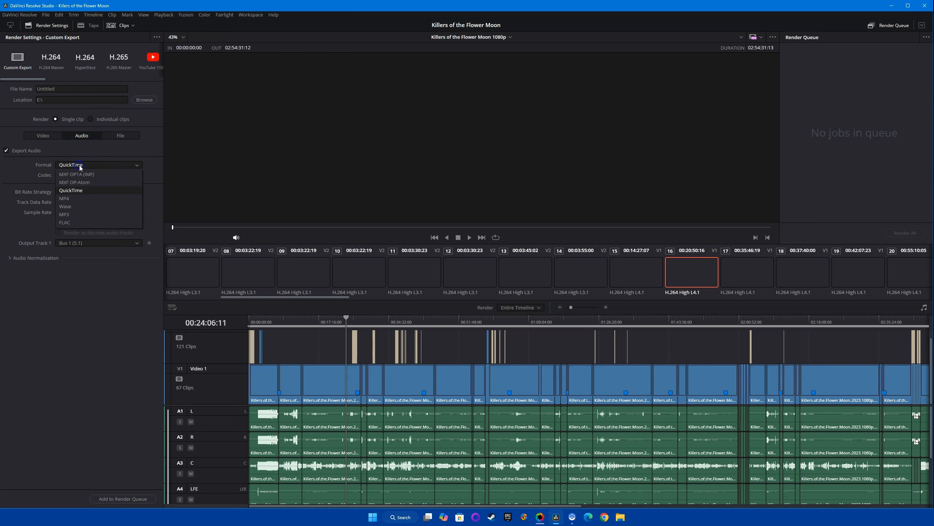
{"action": "left_click", "coordinate": [73, 206]}
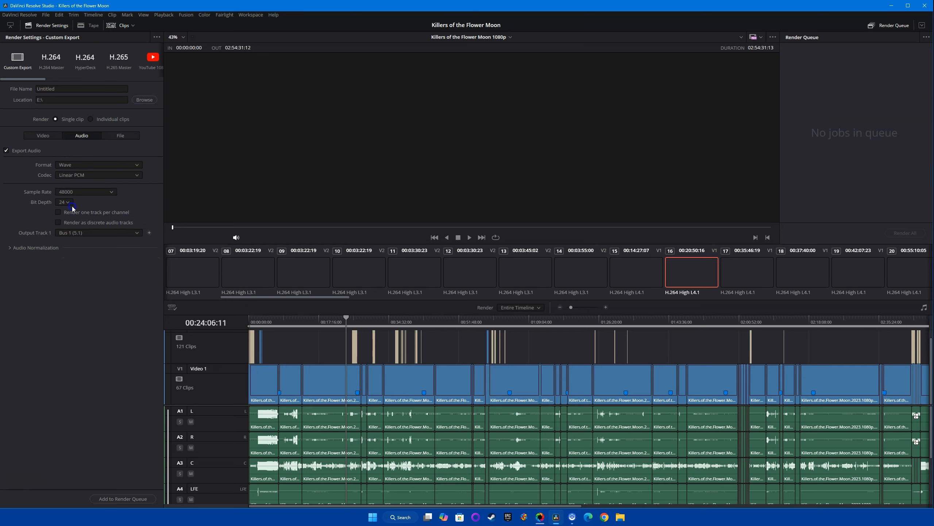
{"action": "left_click", "coordinate": [22, 162]}
- Review the audio codec choices and select Linear PCM
{"action": "left_click", "coordinate": [79, 175]}
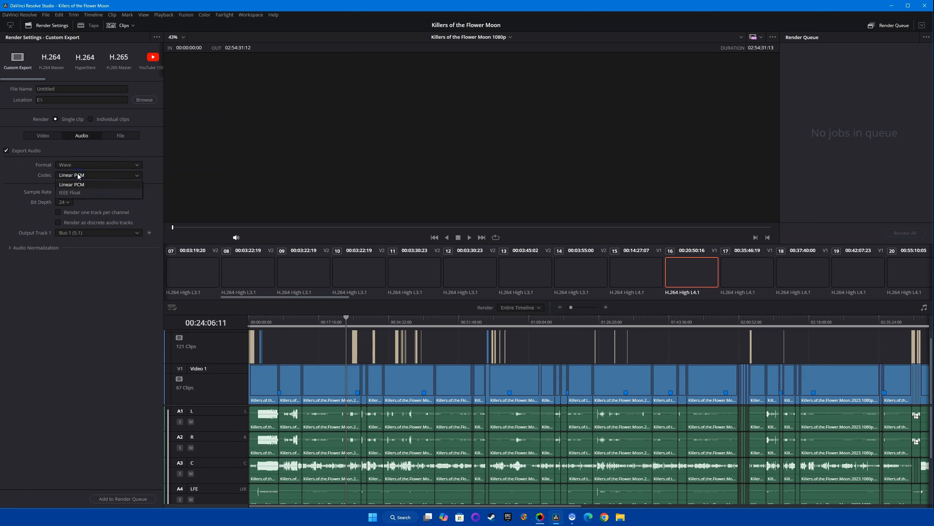
{"action": "left_click", "coordinate": [78, 175]}
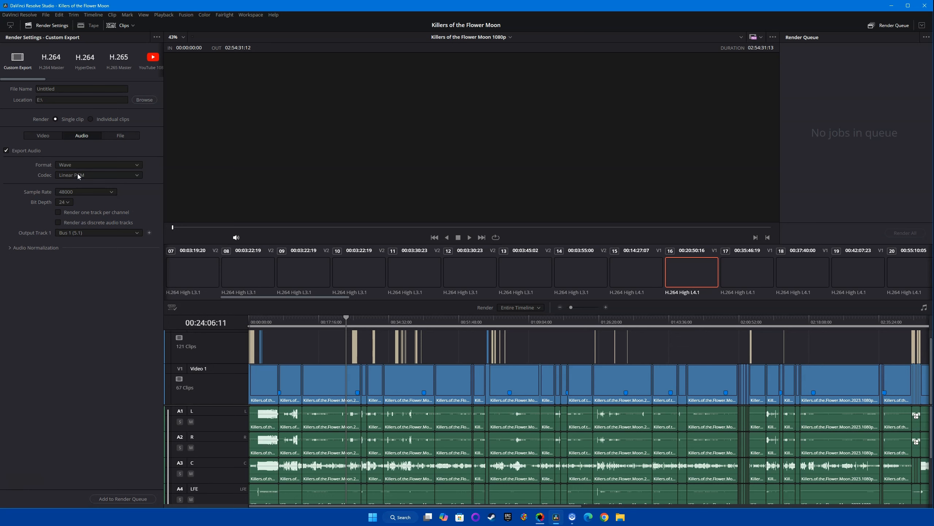
{"action": "left_click", "coordinate": [78, 175]}
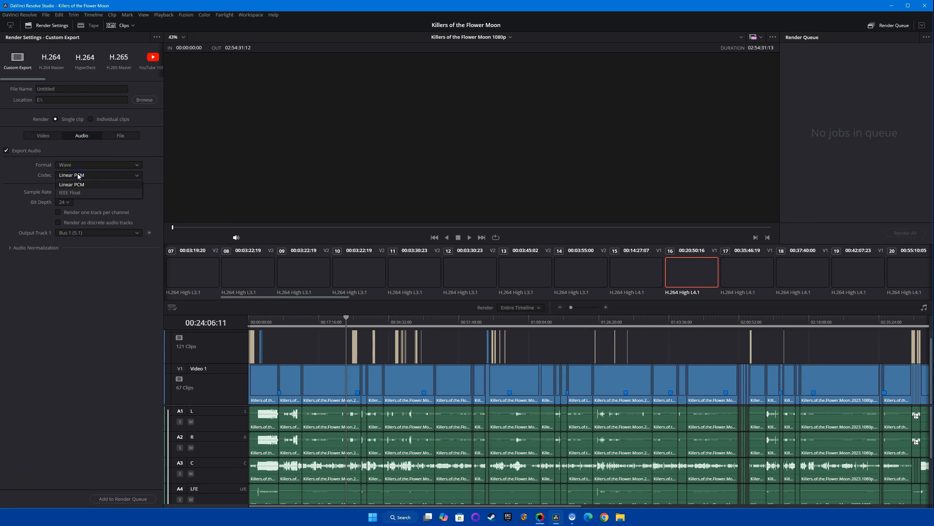
{"action": "left_click", "coordinate": [74, 184]}
{"action": "left_click", "coordinate": [61, 190]}
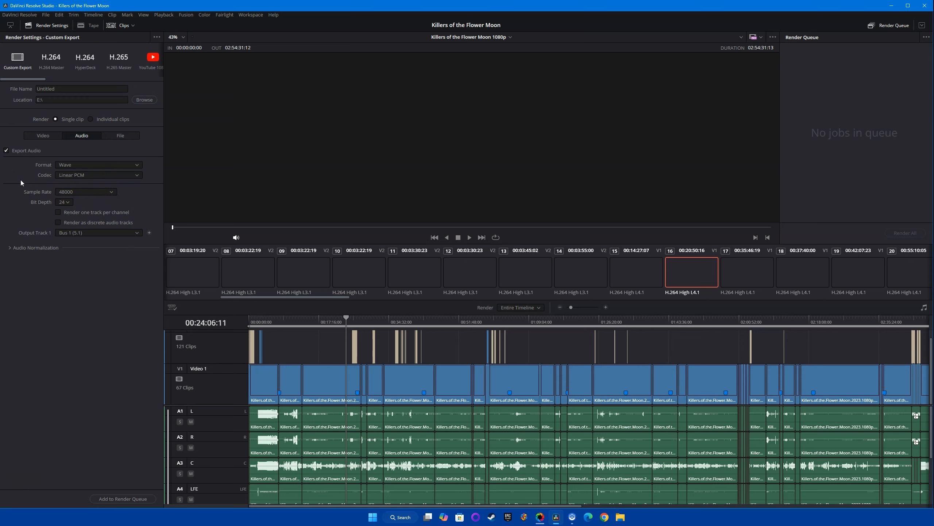
- Select a sample rate of 48000 and a bit depth of 24 for the audio export
{"action": "left_click", "coordinate": [98, 192]}
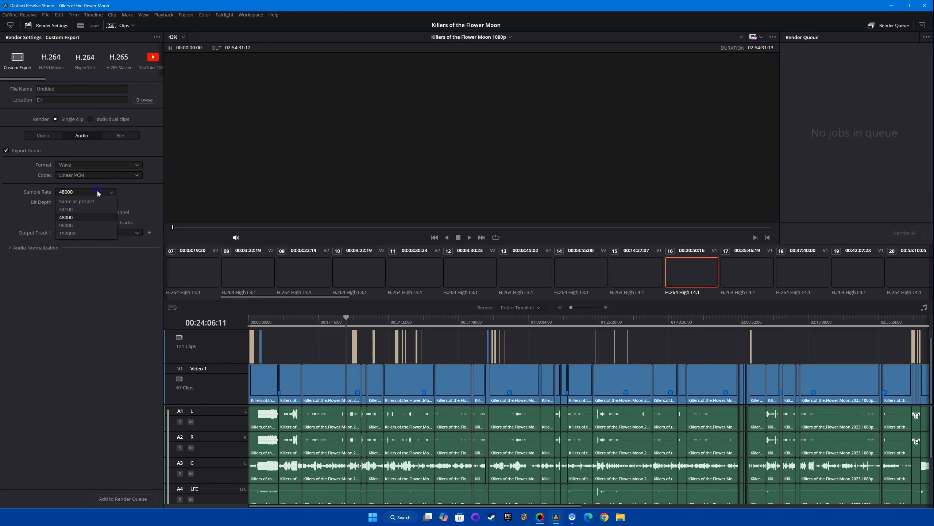
{"action": "left_click", "coordinate": [73, 218]}
{"action": "left_click", "coordinate": [67, 218]}
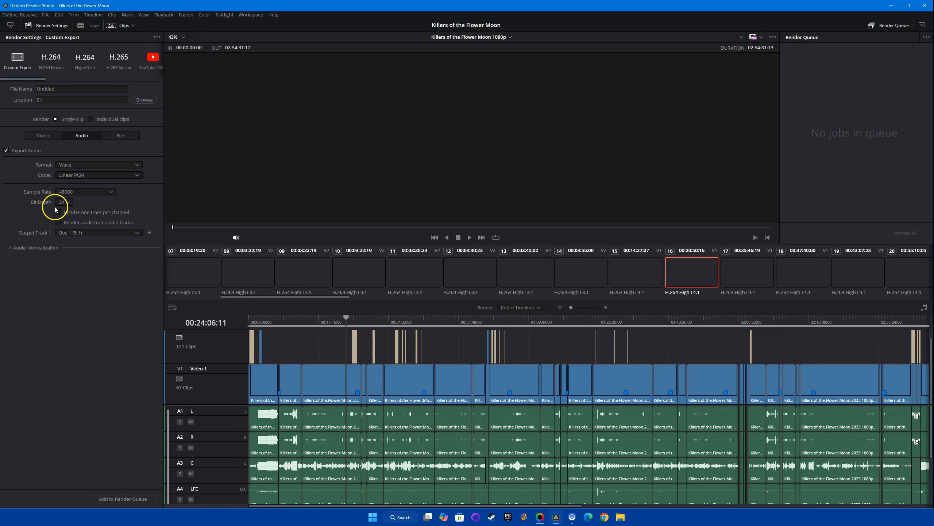
{"action": "left_click", "coordinate": [64, 203]}
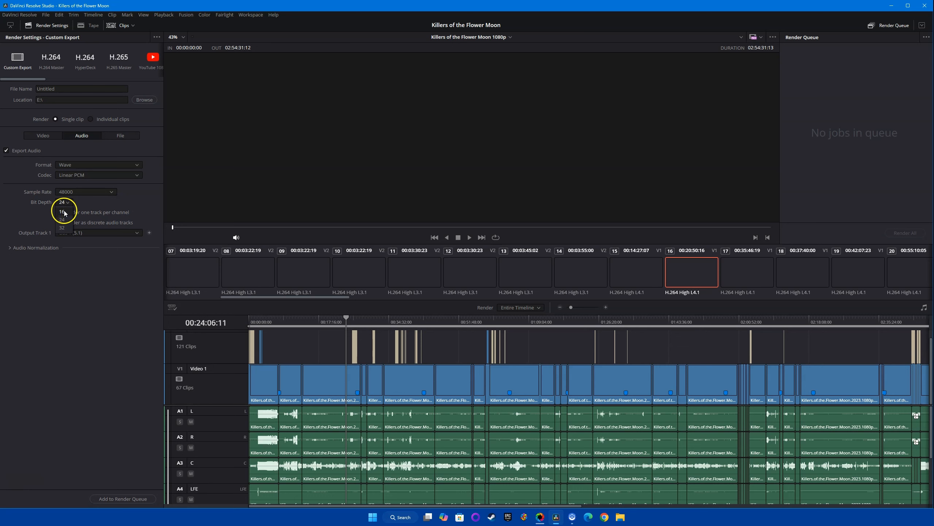
{"action": "left_click", "coordinate": [63, 219]}
{"action": "left_click", "coordinate": [81, 253]}
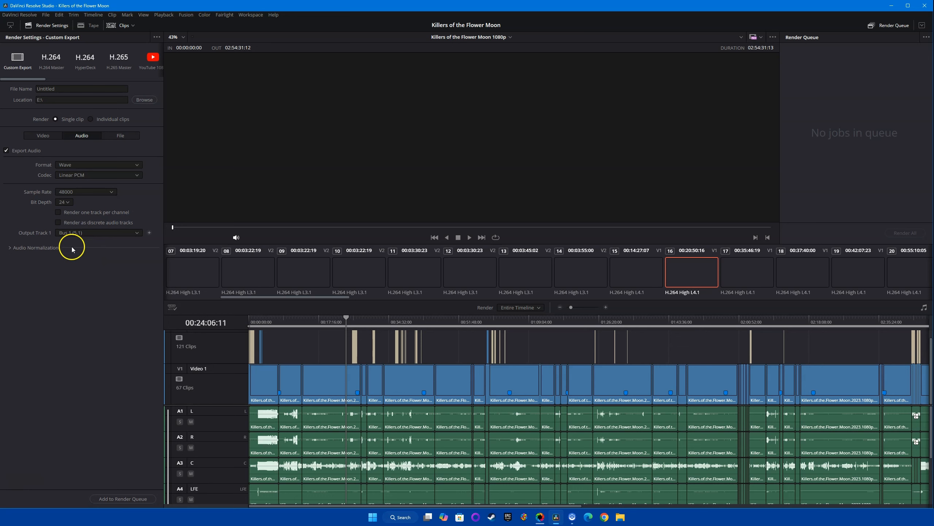
- Review the output track choices and select Bus 1 (5.1) for Output Track 1
{"action": "left_click", "coordinate": [89, 233]}
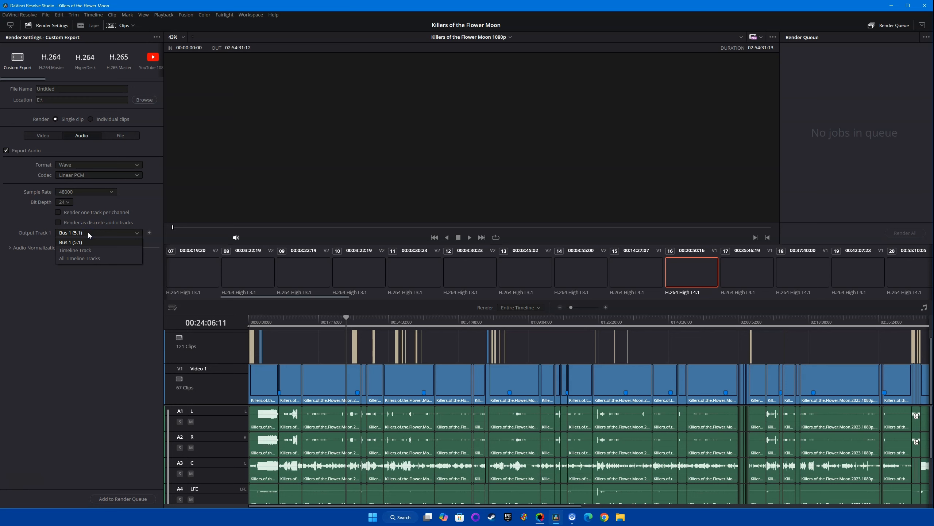
{"action": "left_click", "coordinate": [88, 233]}
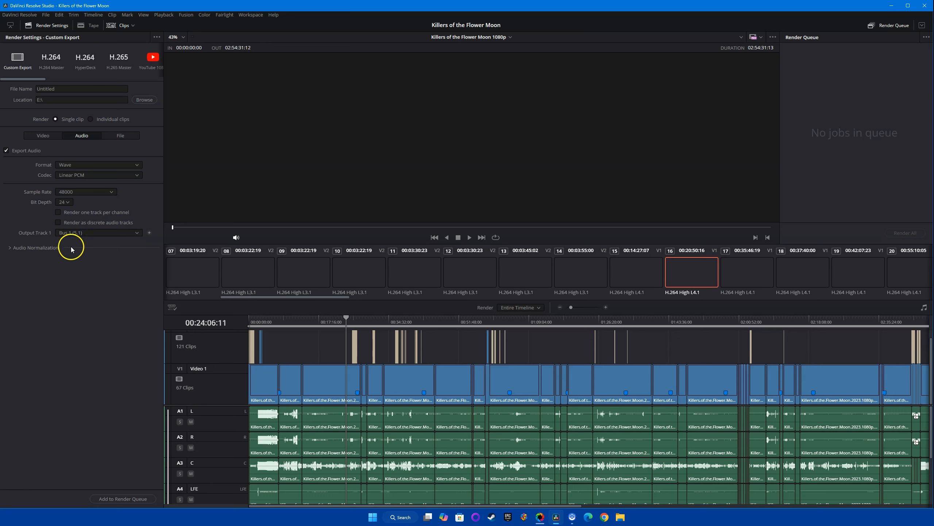
{"action": "left_click", "coordinate": [92, 233]}
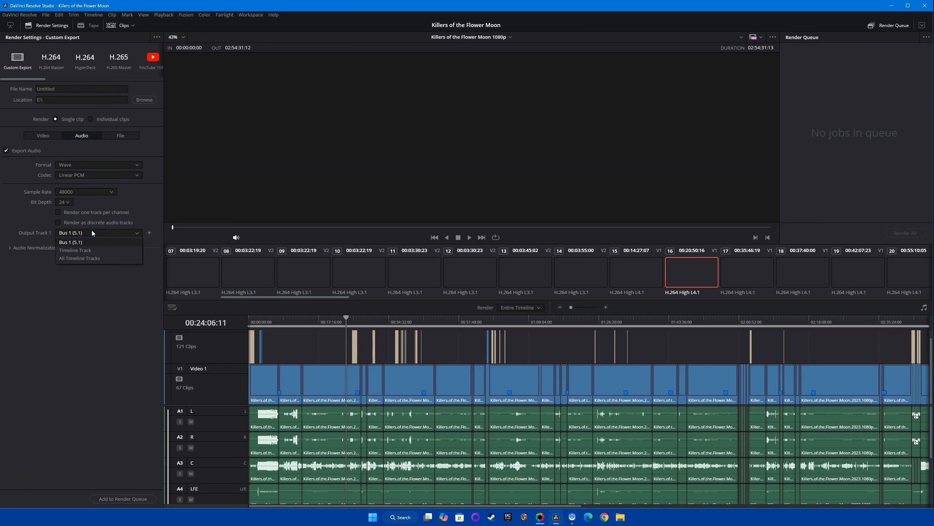
{"action": "left_click", "coordinate": [77, 242]}
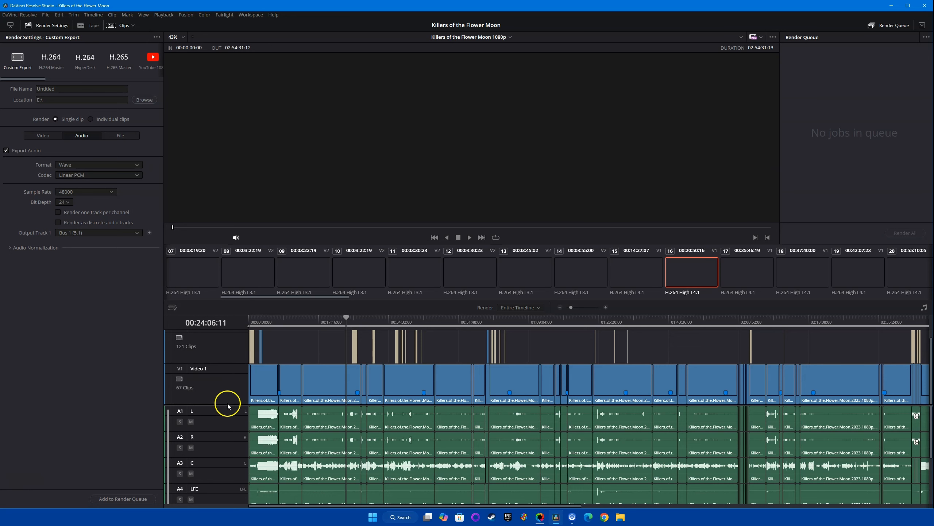
- Look through the timeline's six surround audio tracks, from L down to Rs
{"action": "scroll", "coordinate": [224, 410], "scroll_direction": "down", "scroll_amount": 3}
{"action": "scroll", "coordinate": [218, 463], "scroll_direction": "up", "scroll_amount": 2}
{"action": "scroll", "coordinate": [218, 463], "scroll_direction": "down", "scroll_amount": 1}
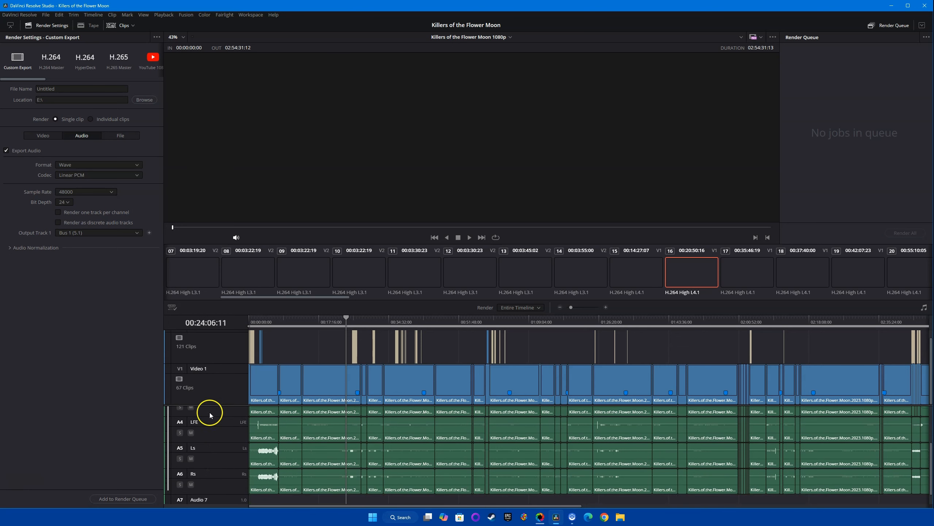
{"action": "scroll", "coordinate": [212, 423], "scroll_direction": "down", "scroll_amount": 1}
{"action": "scroll", "coordinate": [212, 424], "scroll_direction": "down", "scroll_amount": 1}
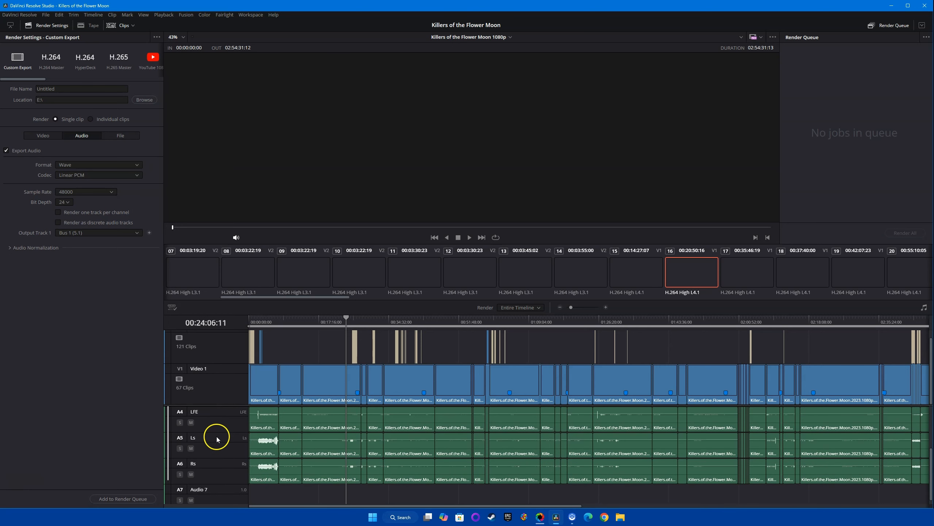
{"action": "scroll", "coordinate": [216, 470], "scroll_direction": "up", "scroll_amount": 3}
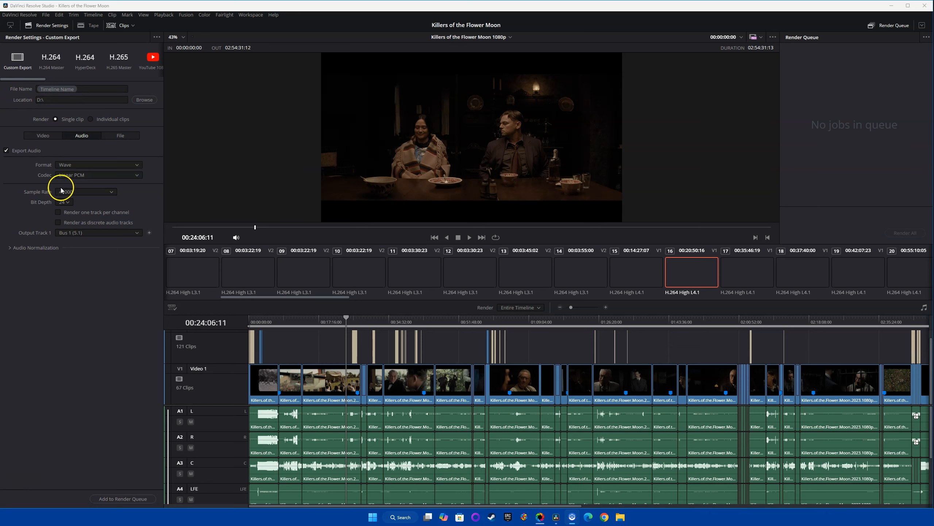
- Add the Wave audio export to the render queue and render it
{"action": "left_click", "coordinate": [123, 498]}
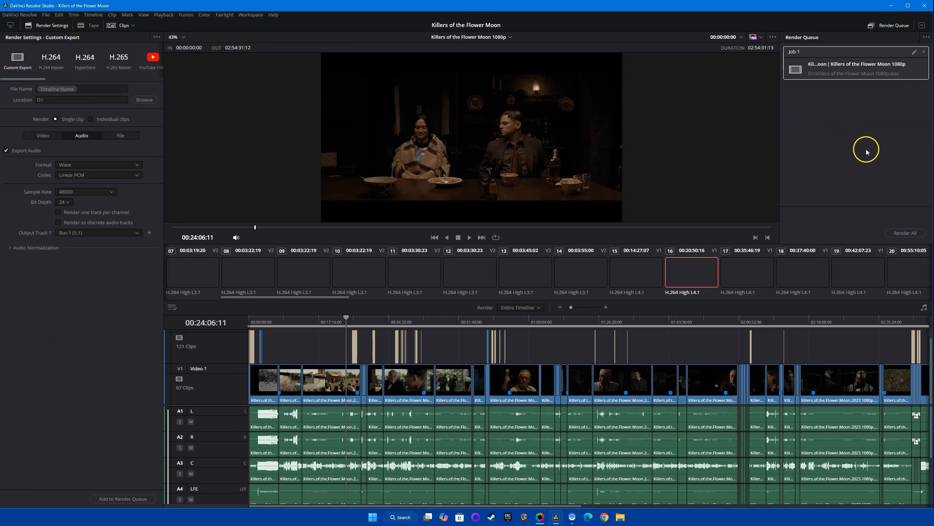
{"action": "left_click", "coordinate": [906, 234]}
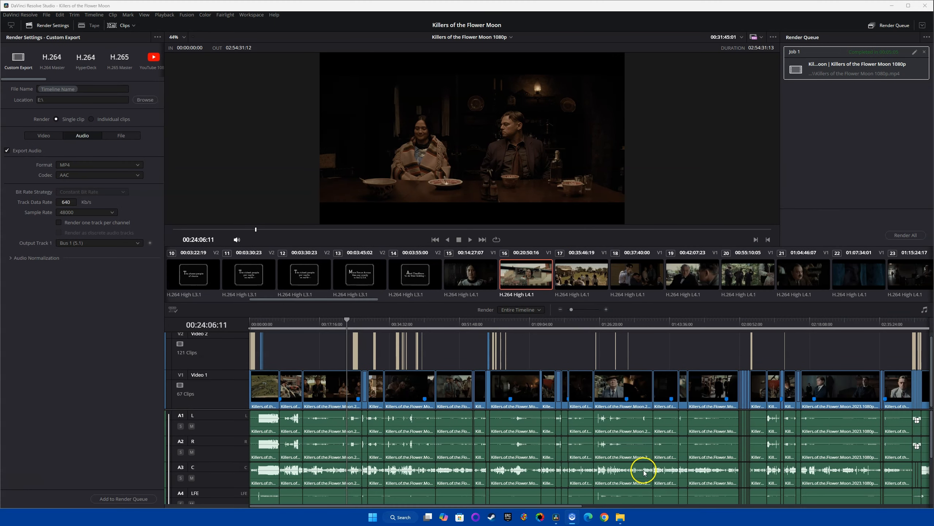
- Switch to Shutter Encoder and load KotFM 4k.mov from the Storage (E:) drive as the source file
{"action": "left_click", "coordinate": [624, 519]}
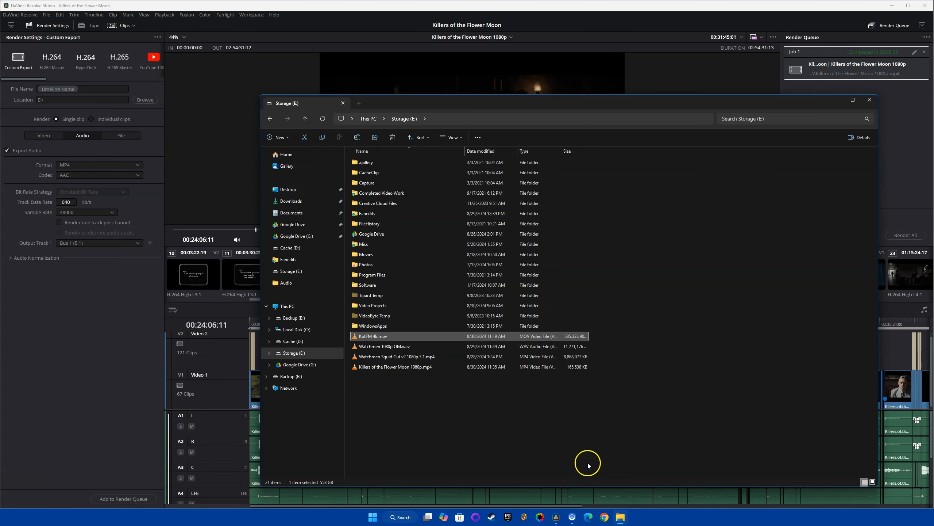
{"action": "left_click", "coordinate": [508, 415]}
{"action": "left_click", "coordinate": [380, 336]}
{"action": "left_click", "coordinate": [539, 518]}
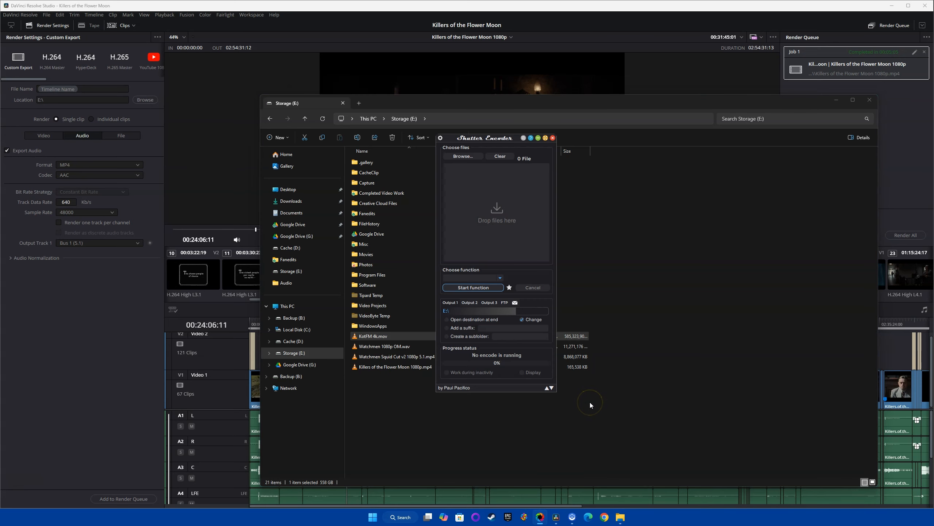
{"action": "left_click", "coordinate": [482, 180]}
{"action": "left_click", "coordinate": [500, 278]}
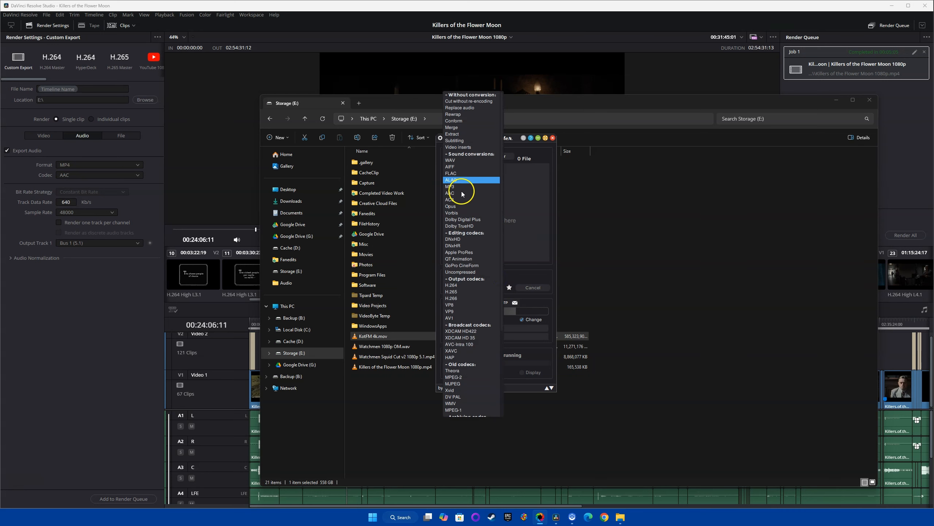
{"action": "left_click", "coordinate": [524, 207]}
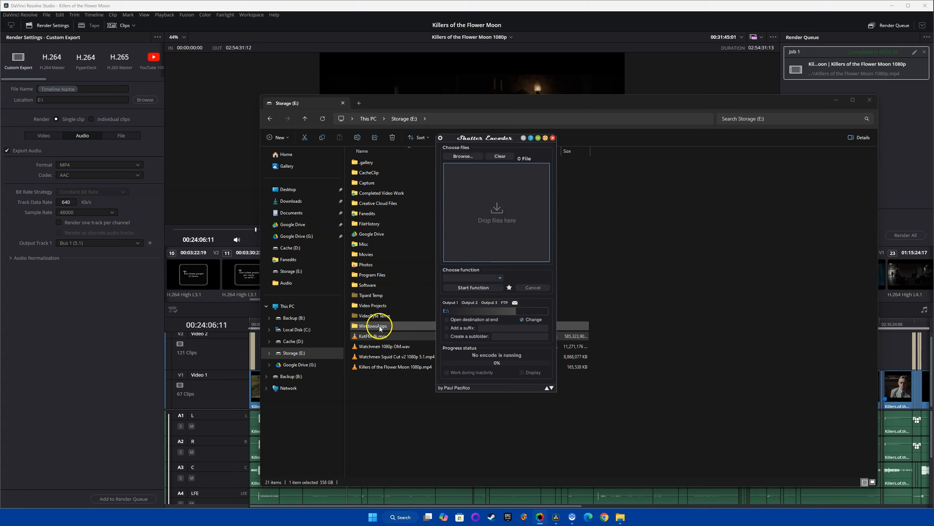
{"action": "left_click_drag", "start_coordinate": [368, 334], "coordinate": [484, 226]}
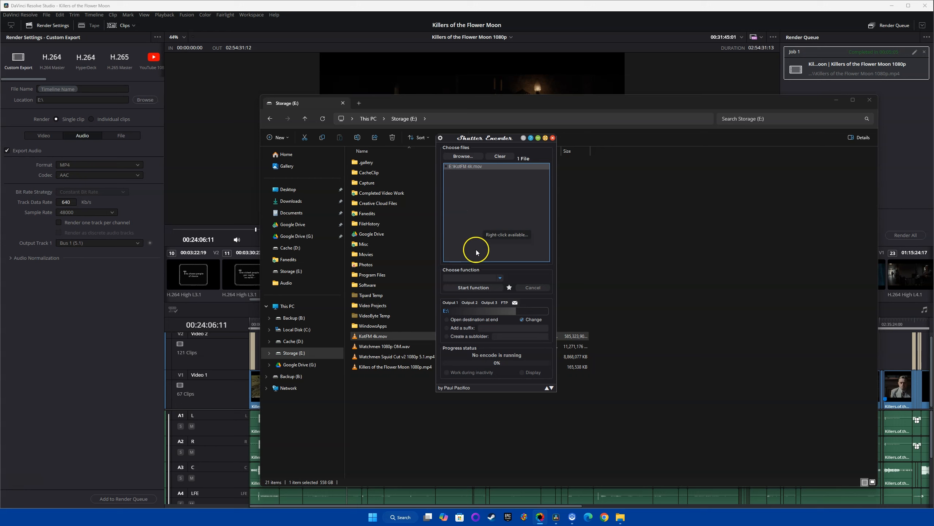
- Remove the completed job from DaVinci Resolve's render queue and close DaVinci Resolve
{"action": "left_click", "coordinate": [500, 278]}
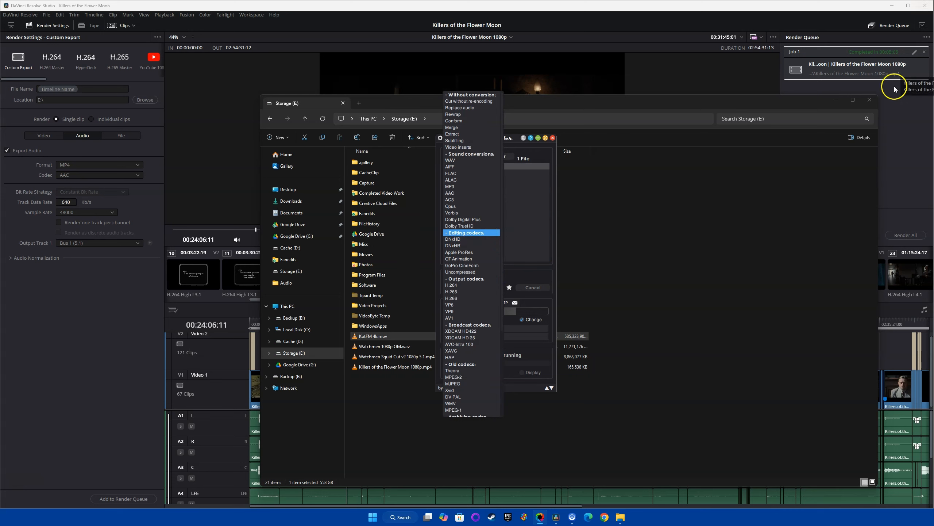
{"action": "left_click", "coordinate": [925, 51]}
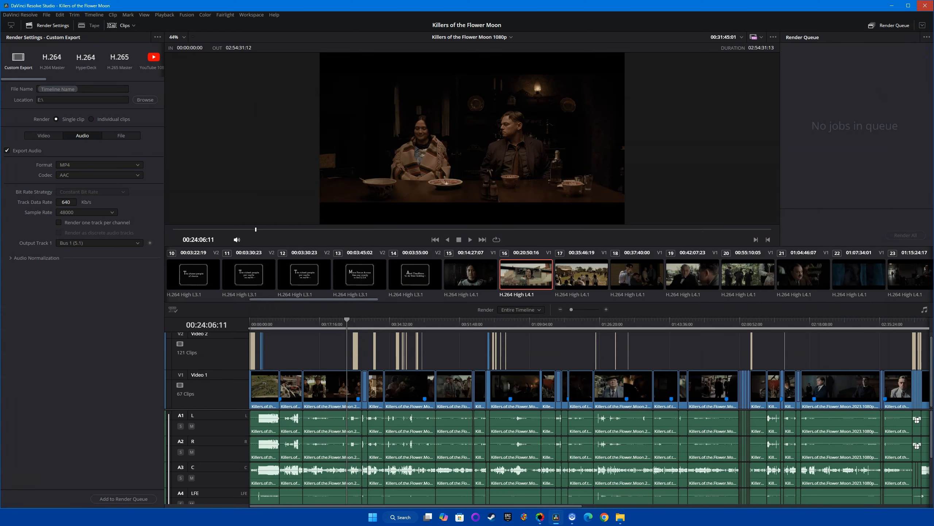
{"action": "left_click", "coordinate": [926, 5]}
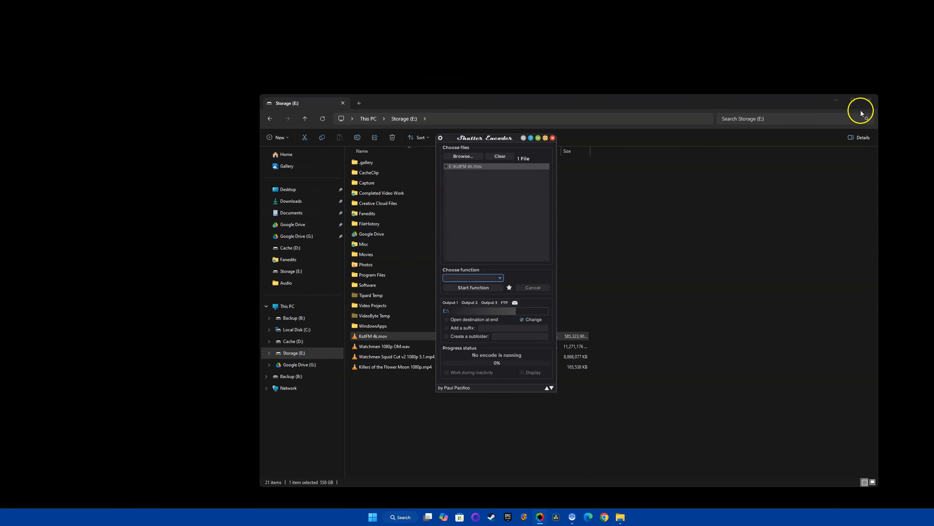
- Minimise the File Explorer and ScreenPal windows so only Shutter Encoder stays on the desktop
{"action": "left_click", "coordinate": [837, 99]}
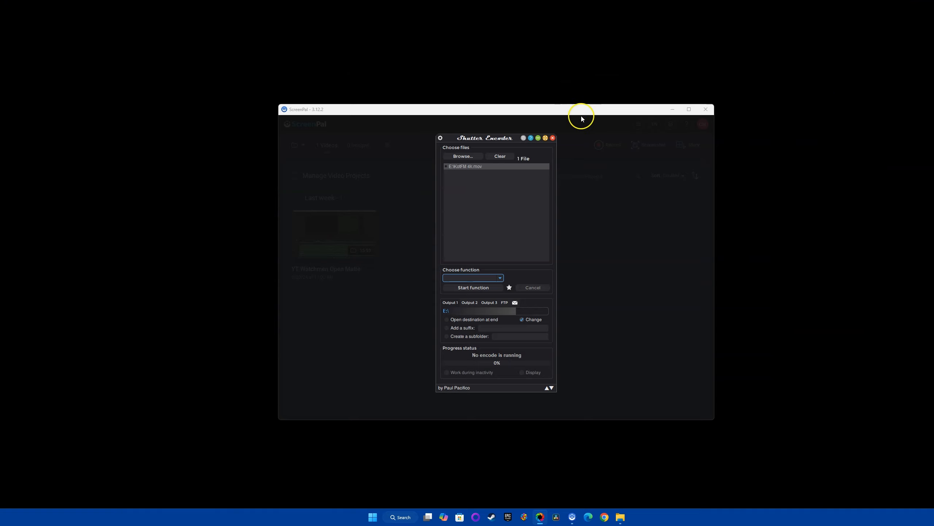
{"action": "left_click", "coordinate": [479, 212]}
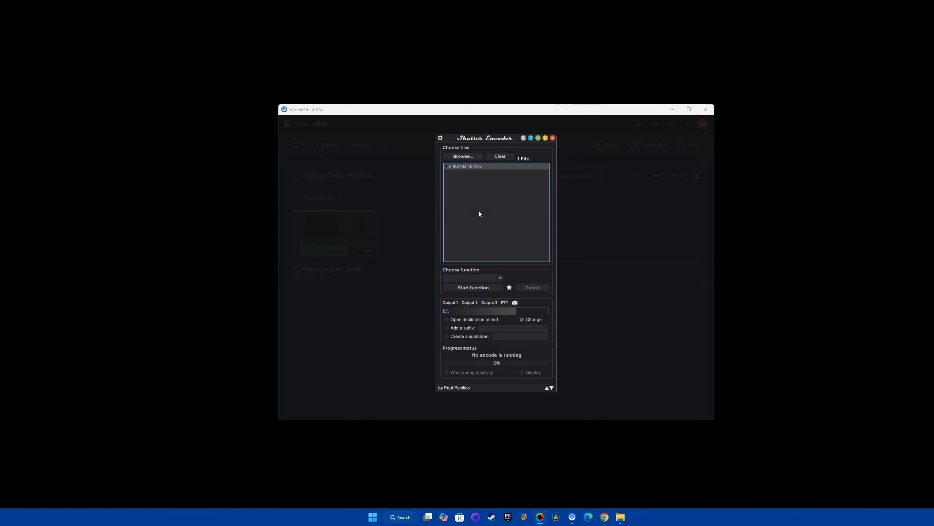
{"action": "left_click", "coordinate": [672, 110]}
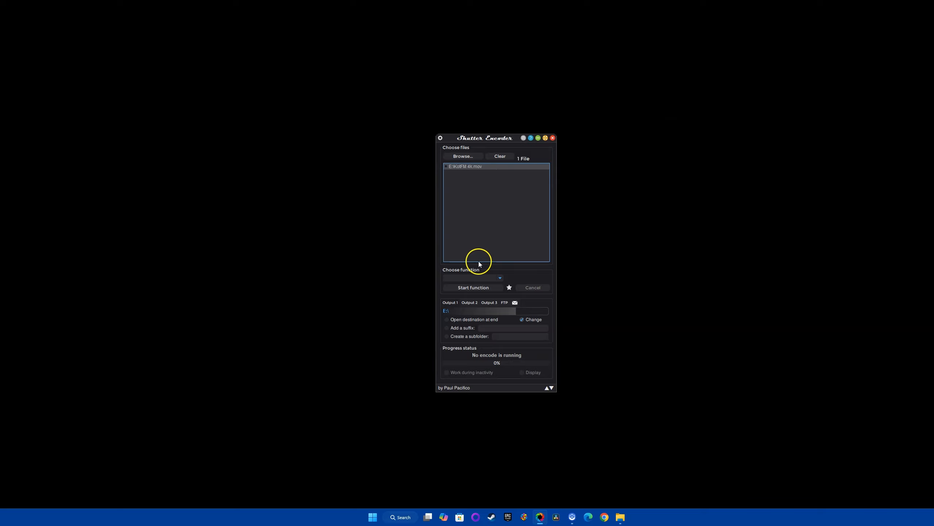
- Choose H.265 as the encoding function for KotFM 4k.mov and open the hardware acceleration choices
{"action": "left_click", "coordinate": [499, 276]}
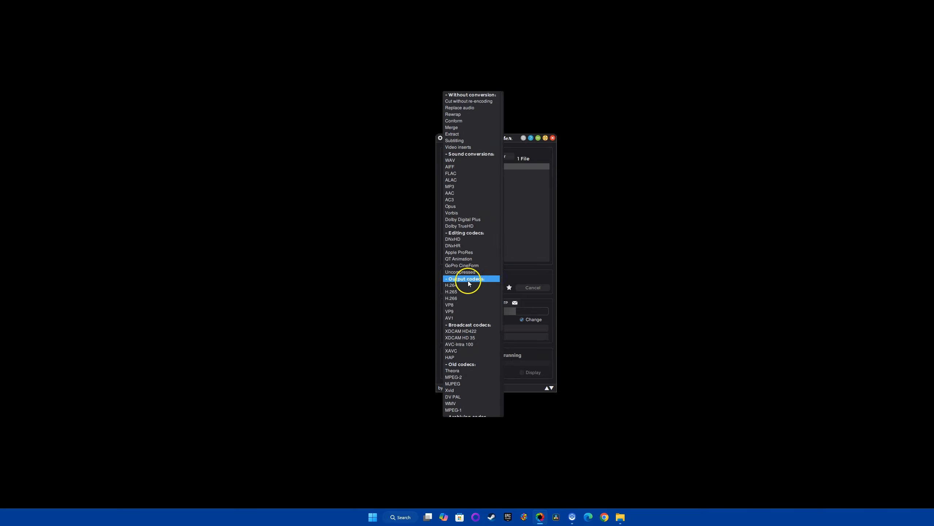
{"action": "left_click", "coordinate": [464, 291]}
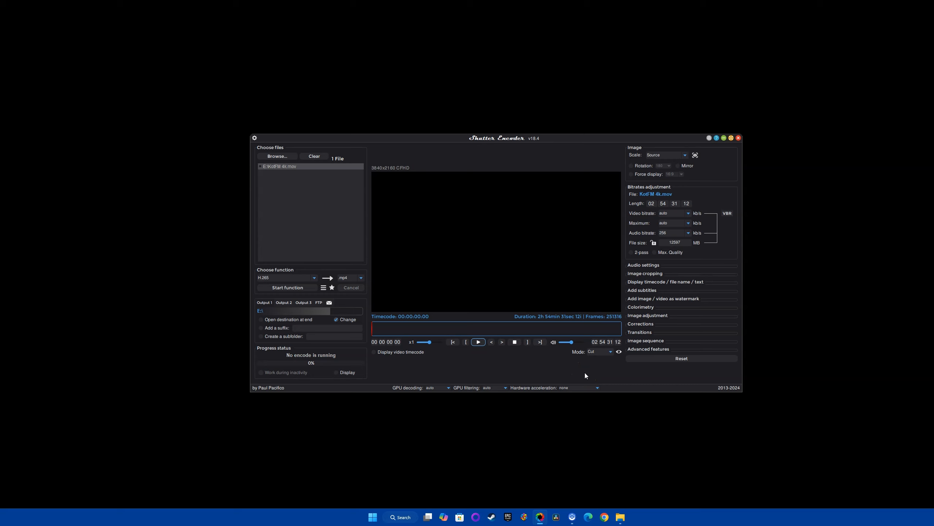
{"action": "left_click", "coordinate": [588, 388]}
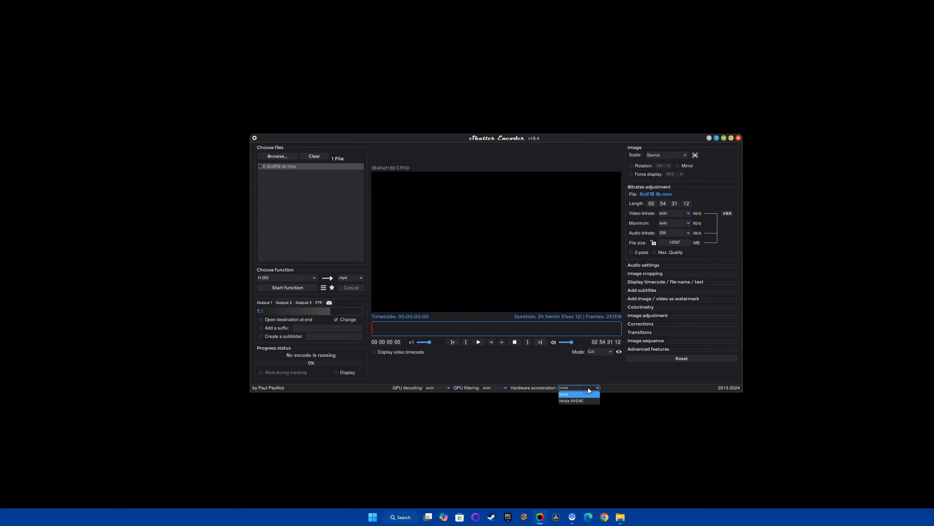